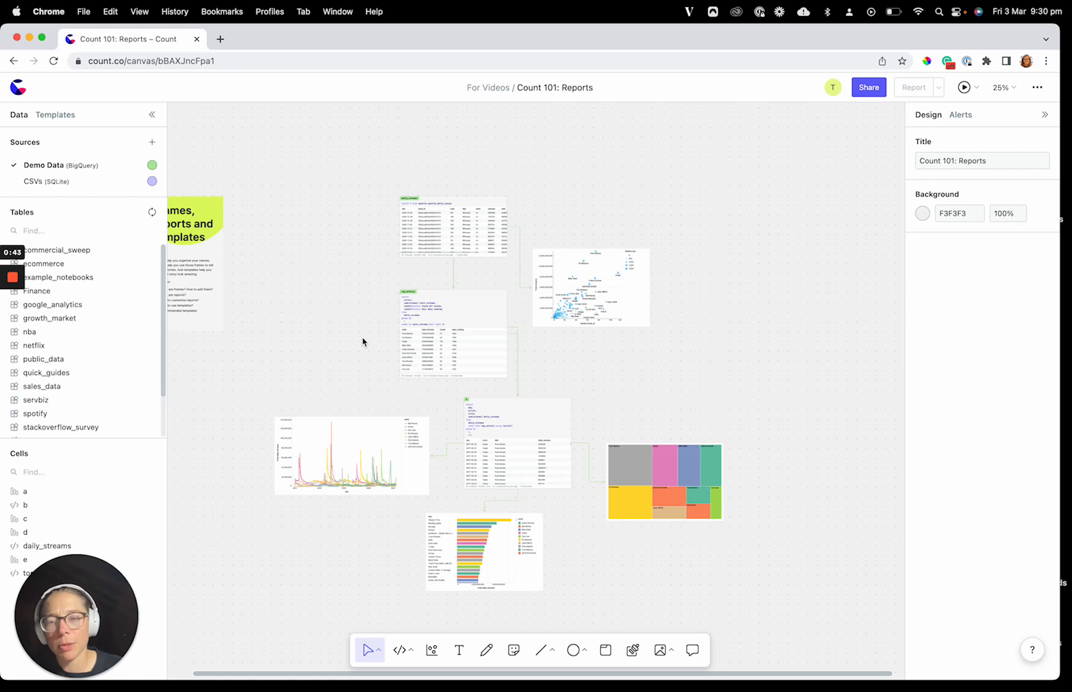
Step: Select all seven query and chart cells and wrap them together in a new frame
drag(315, 178, 735, 603)
scroll(482, 393, left, 3)
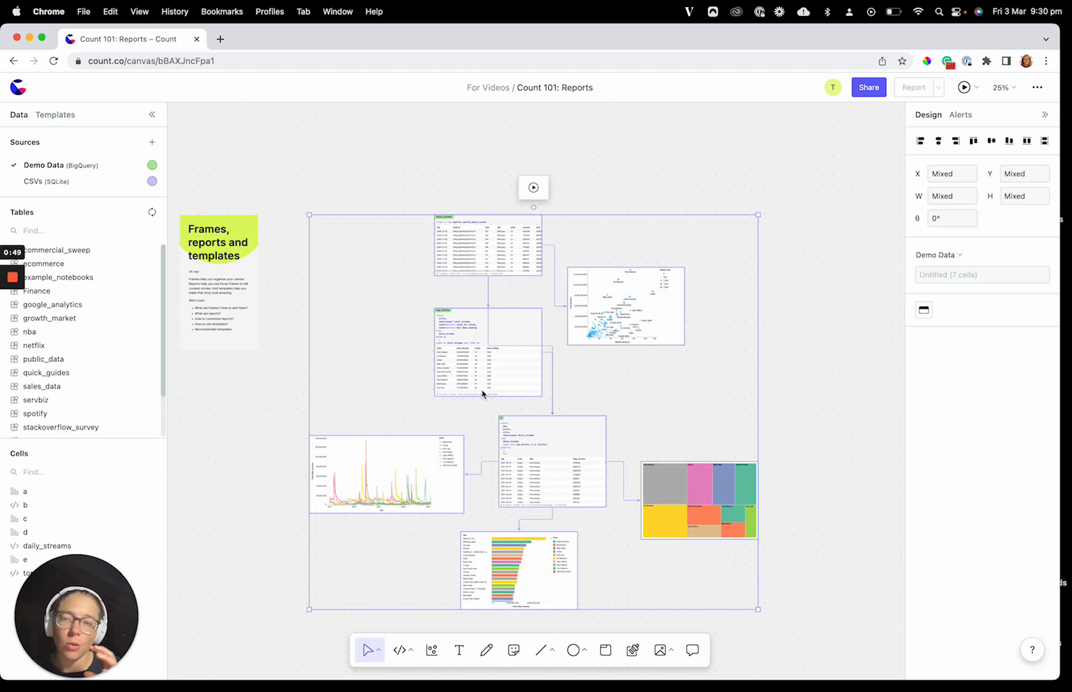
click(366, 342)
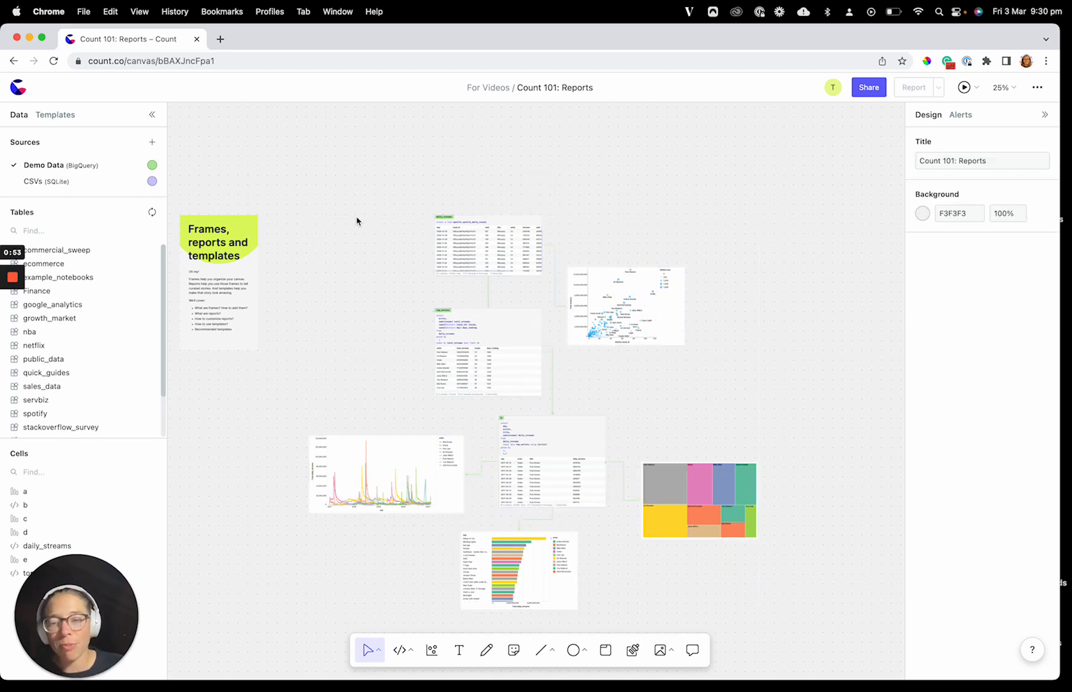
drag(359, 208, 712, 605)
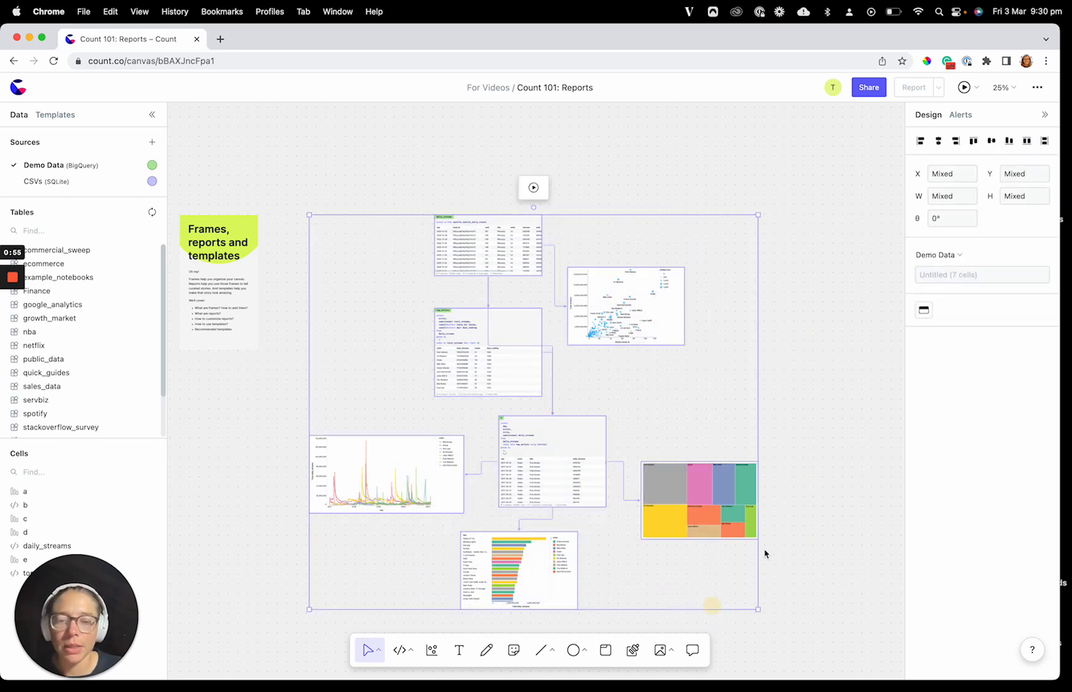
key(super+alt+g)
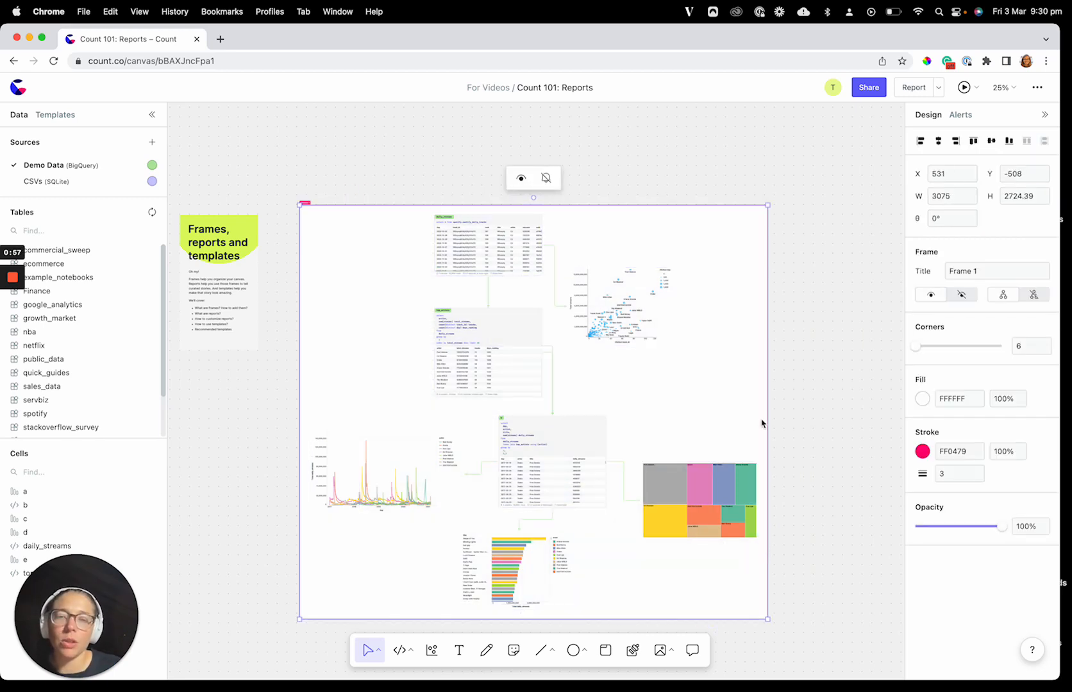
Step: Remove the frame around the cells while keeping the cells on the canvas
click(814, 443)
click(741, 407)
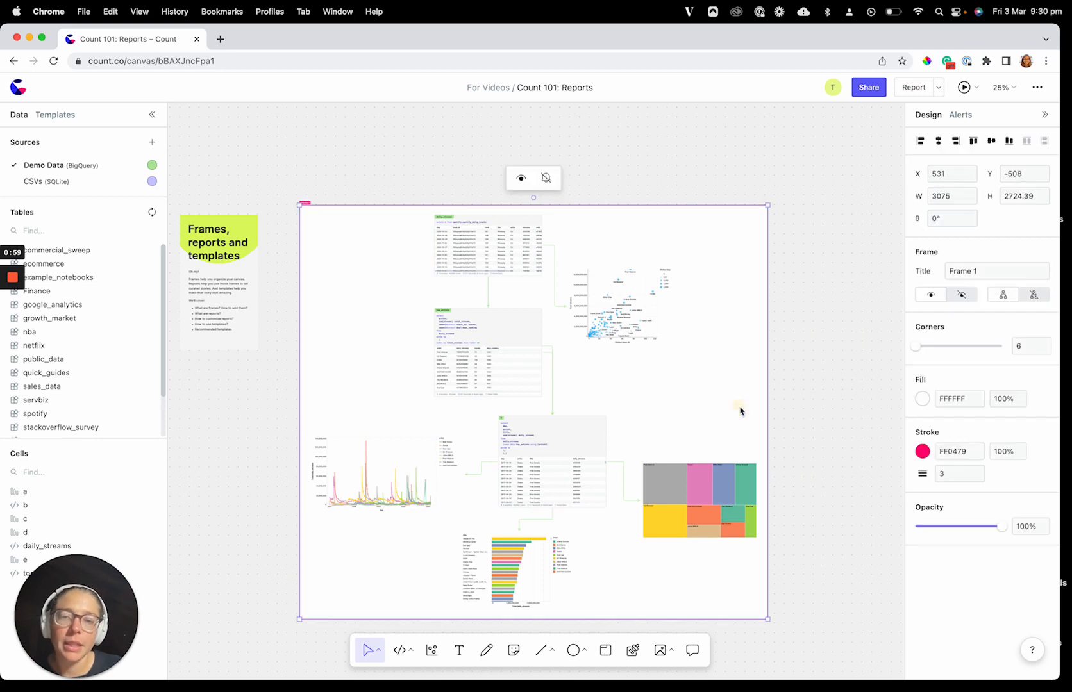
drag(741, 407, 297, 388)
click(298, 390)
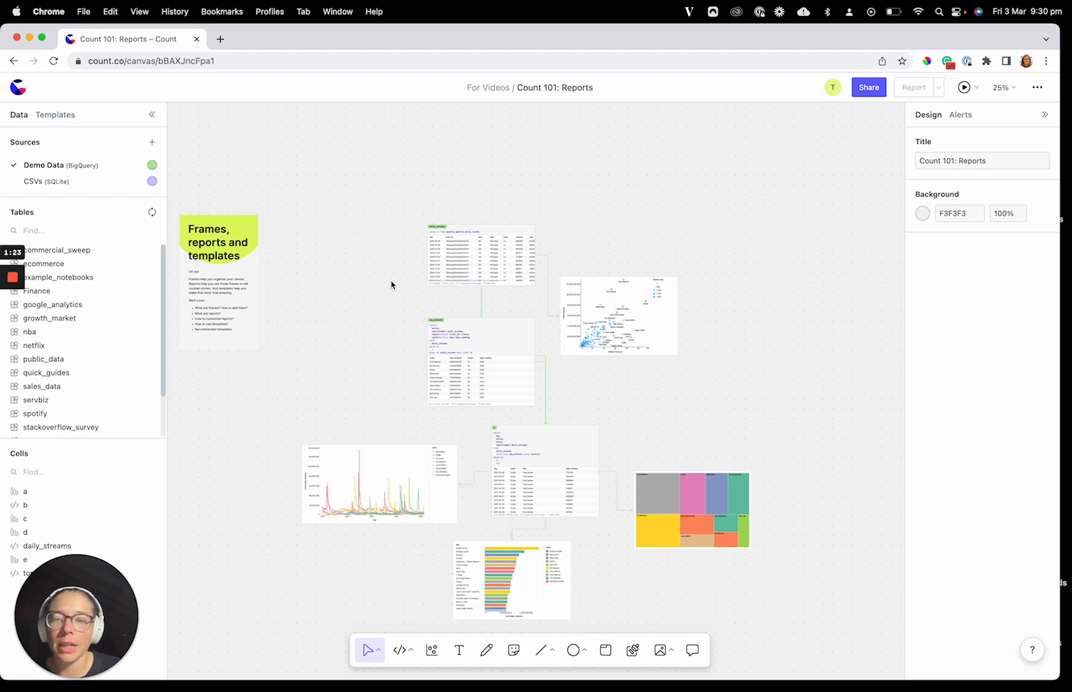
Step: Draw a new frame of about 3254 by 2834 around all seven cells
drag(353, 241, 747, 657)
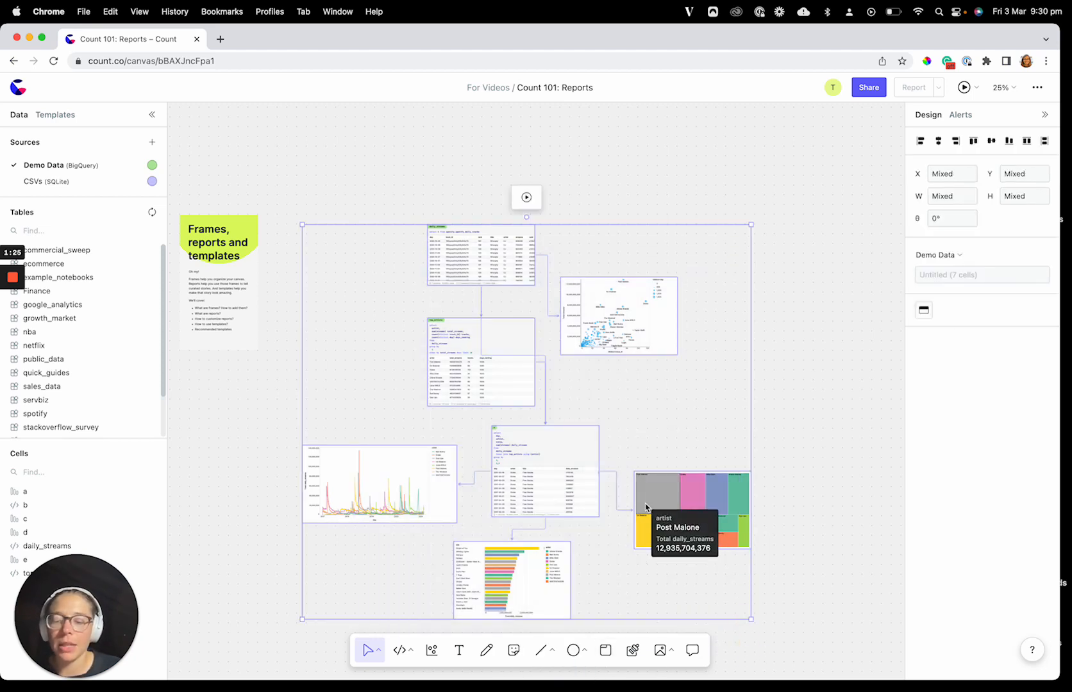
click(806, 403)
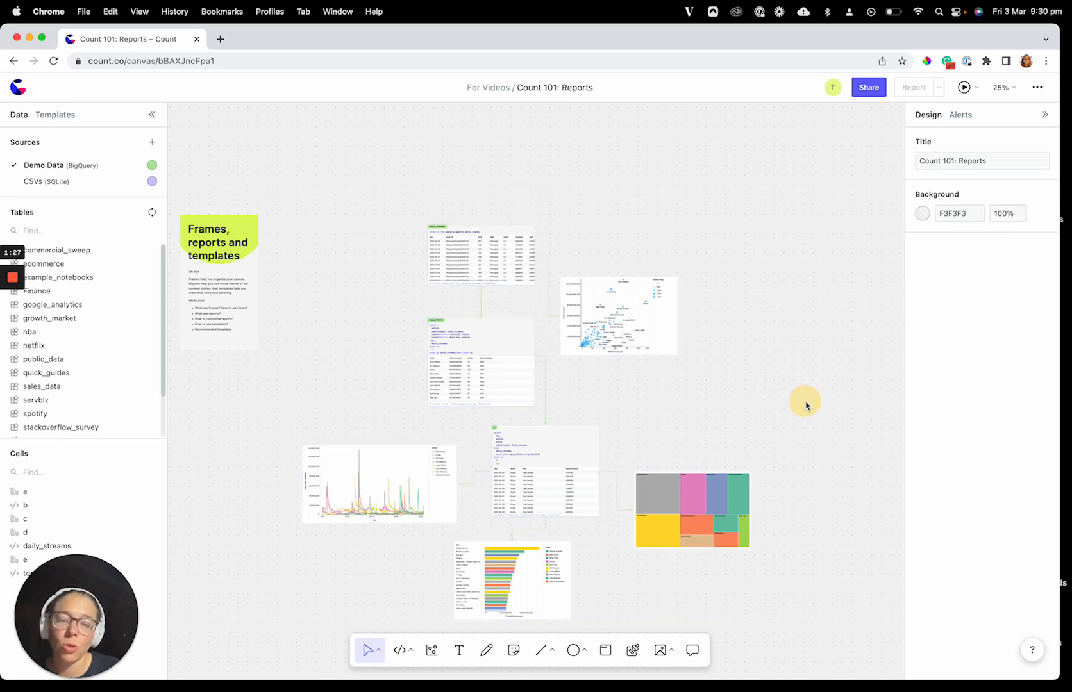
scroll(769, 461, down, 2)
click(605, 651)
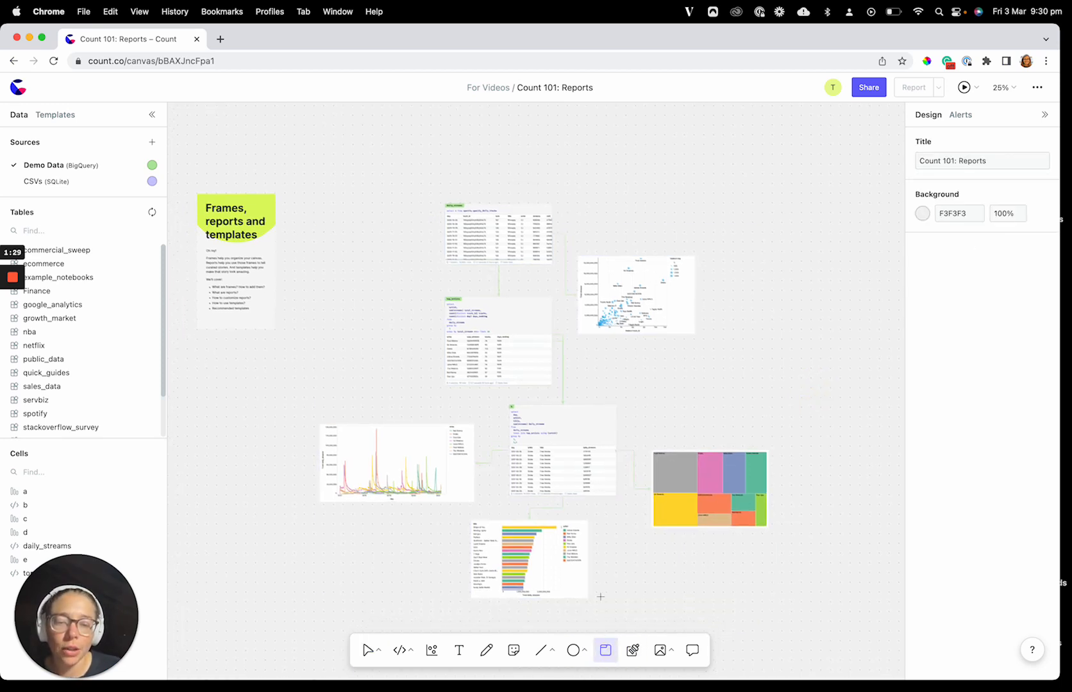
drag(298, 189, 794, 619)
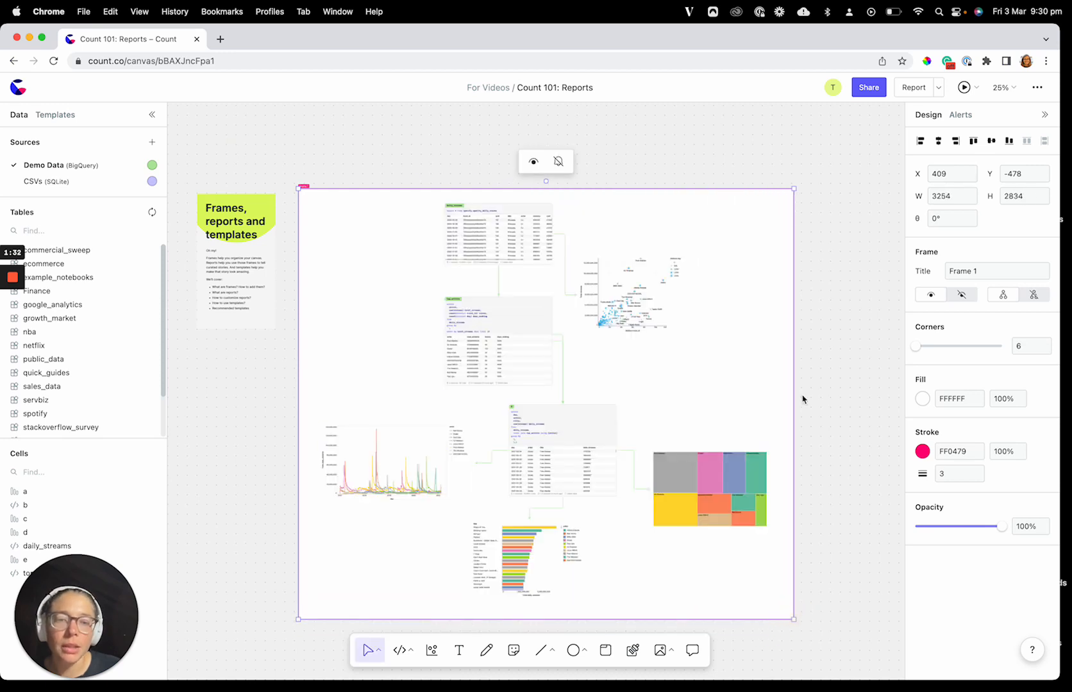
Step: Move the frame together with its cells slightly down, to a Y position of -444
click(751, 374)
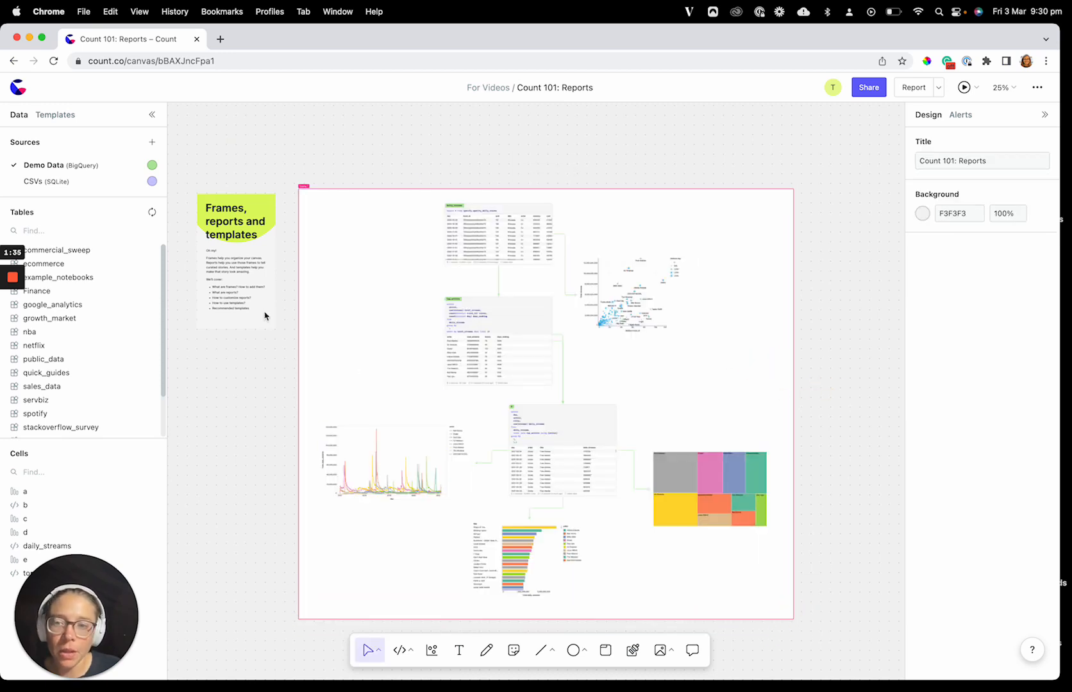
click(352, 312)
scroll(386, 412, down, 1)
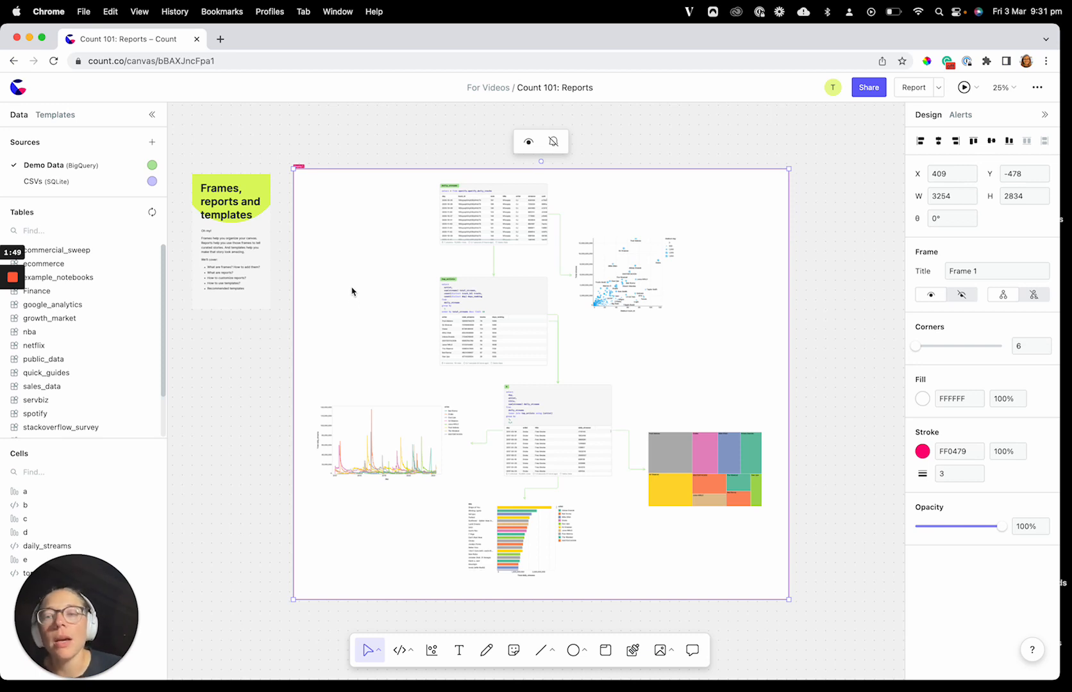
drag(352, 268, 351, 273)
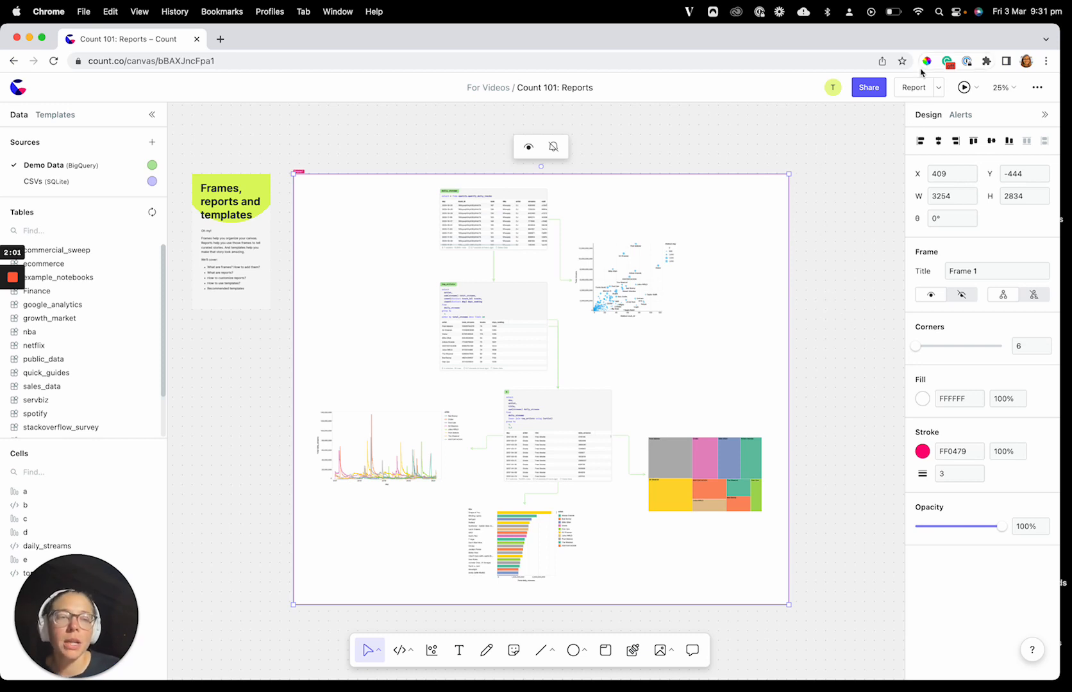
Step: Preview the frame as a report and return to the canvas to check the report's frame settings
click(909, 88)
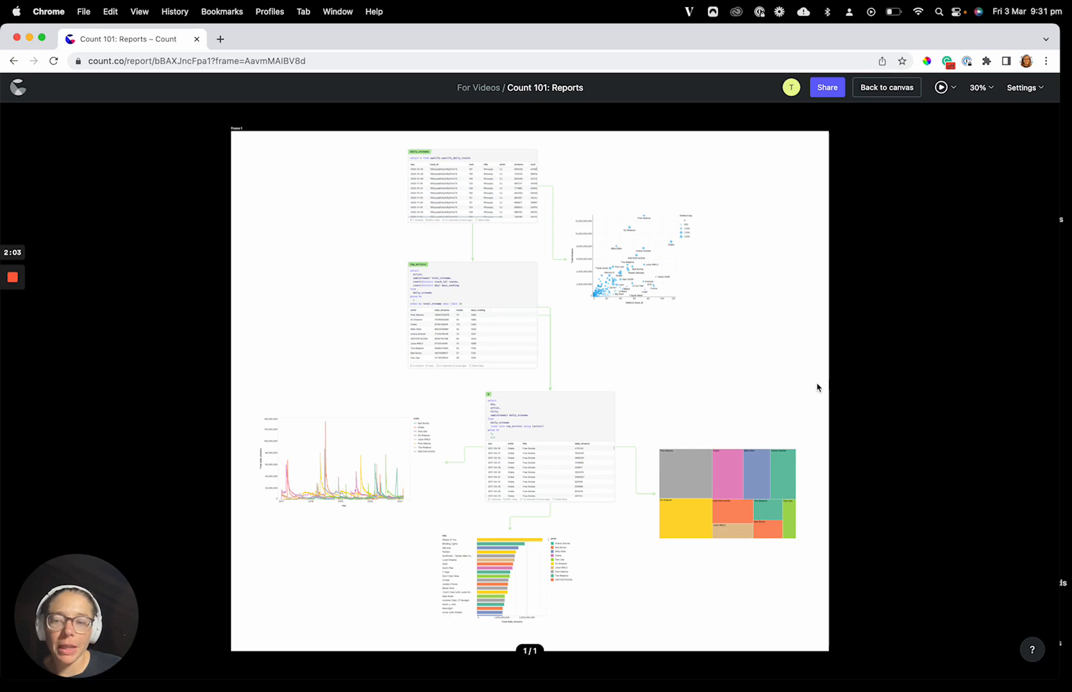
click(873, 94)
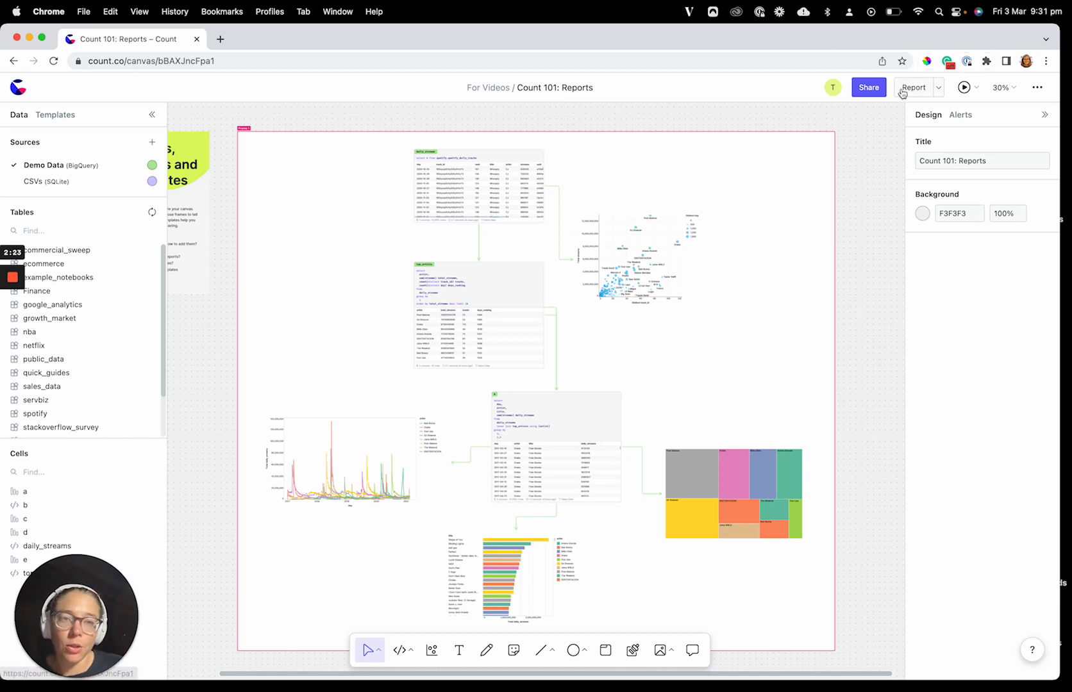
click(936, 88)
click(724, 117)
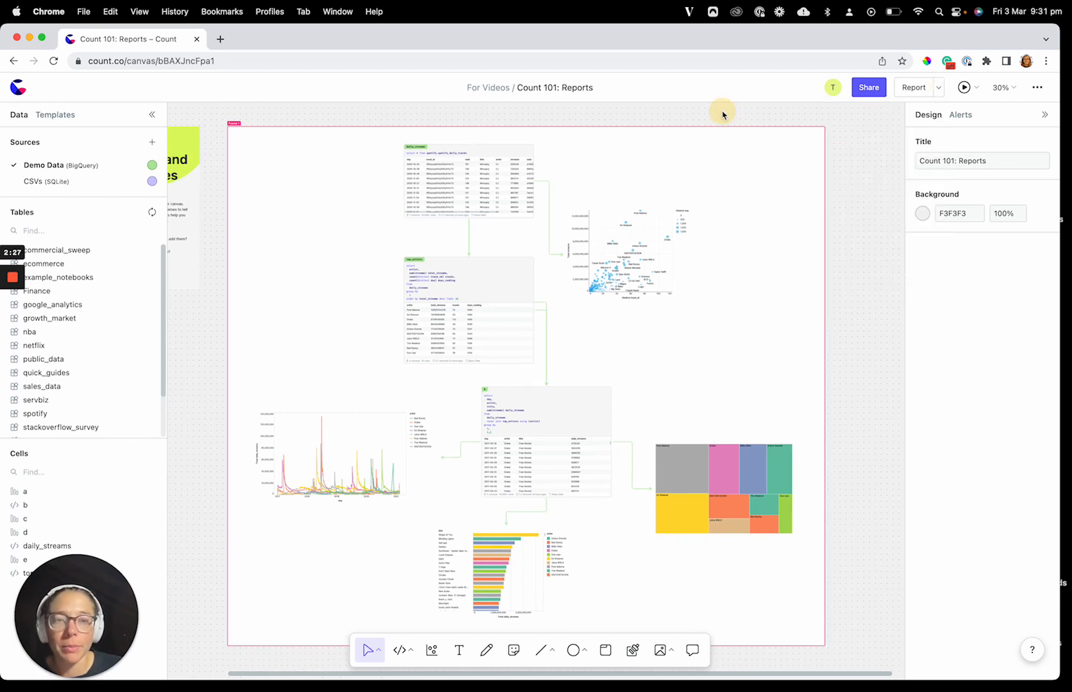
Step: Shrink the frame to a width of 58 so the cells lie outside it, and open the report's frame settings
click(751, 286)
drag(827, 307, 237, 356)
drag(346, 150, 788, 580)
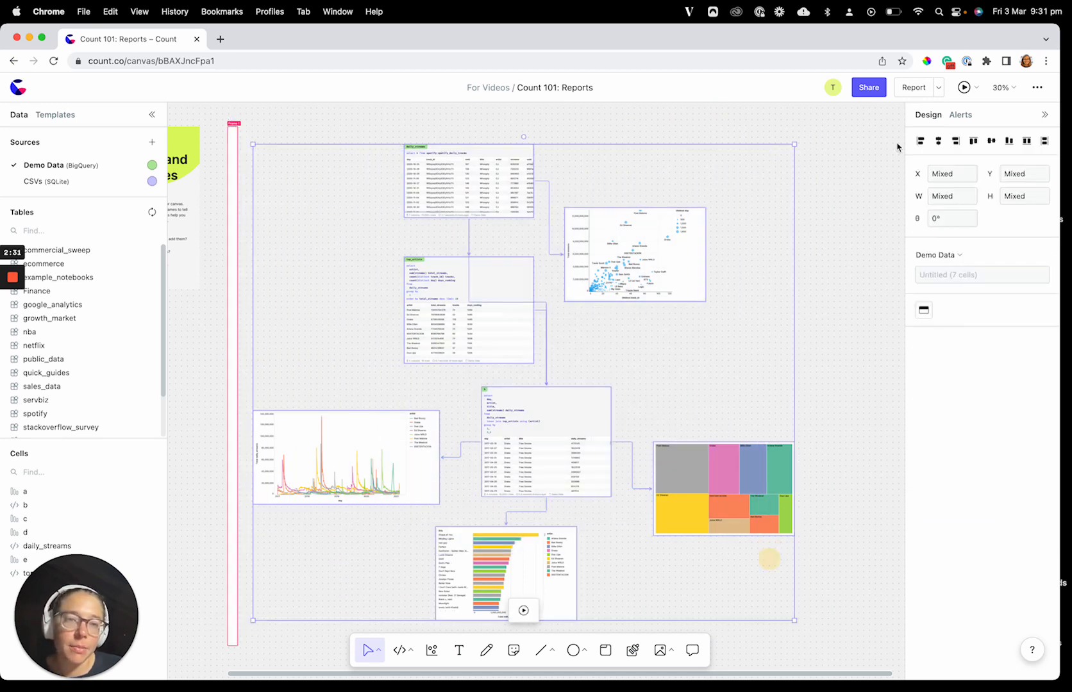
click(898, 142)
click(939, 87)
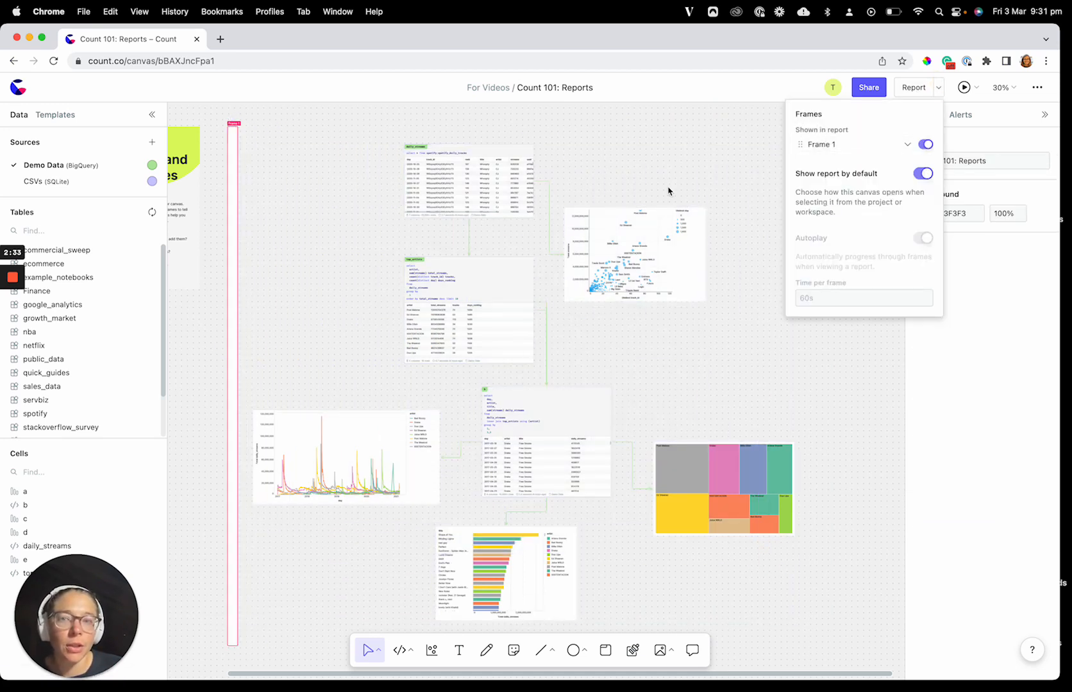
Step: Delete the narrow empty frame beside the cells
click(232, 164)
click(232, 163)
click(275, 160)
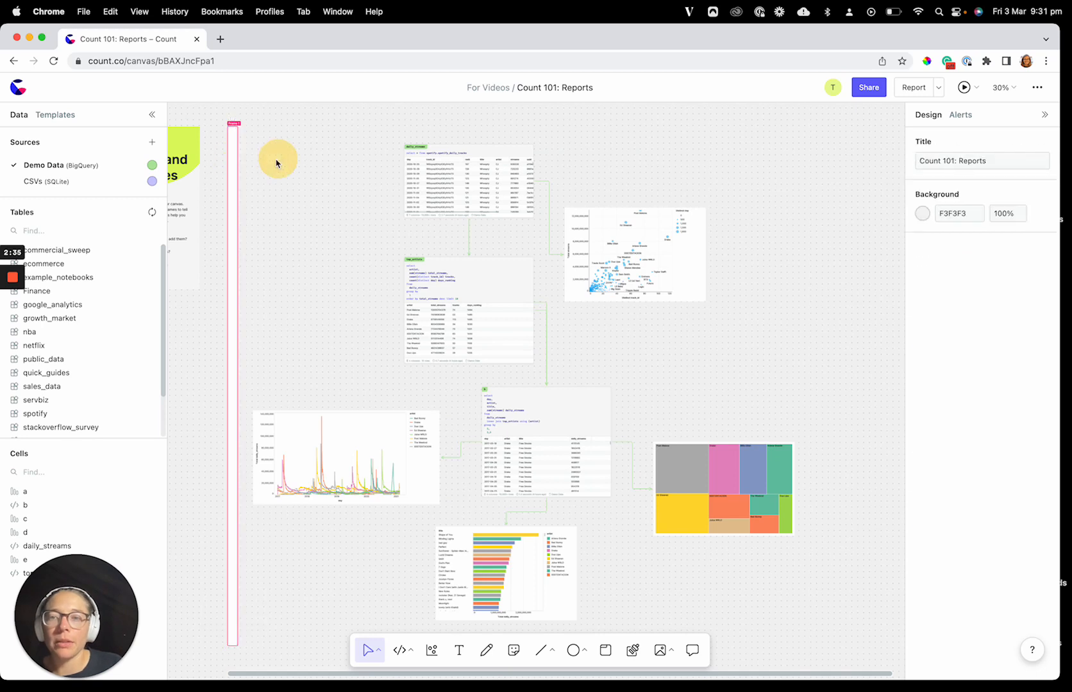
click(217, 160)
click(236, 161)
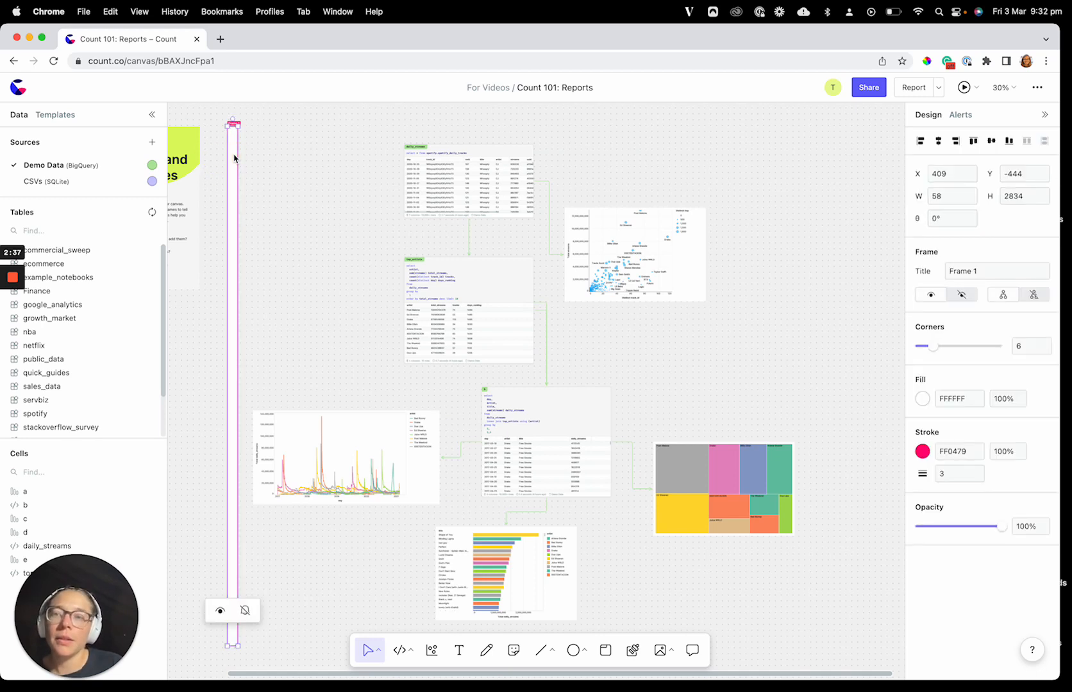
click(246, 139)
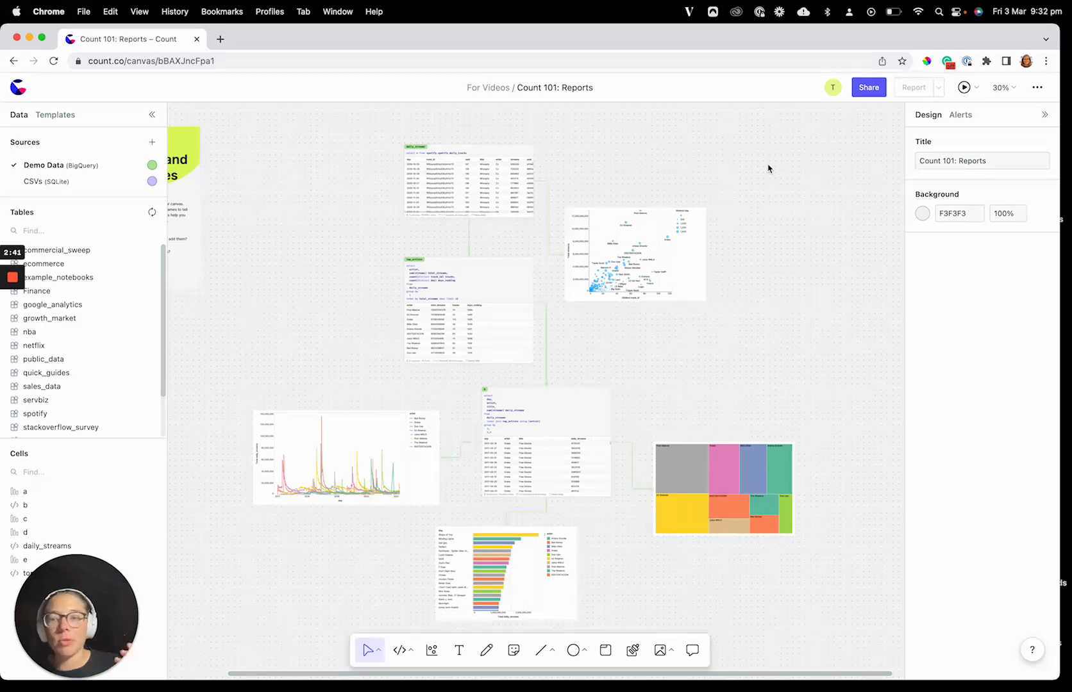
Step: Browse the templates and insert the Scorecard [small] template on the canvas, to the right of the scatter chart
scroll(756, 189, down, 5)
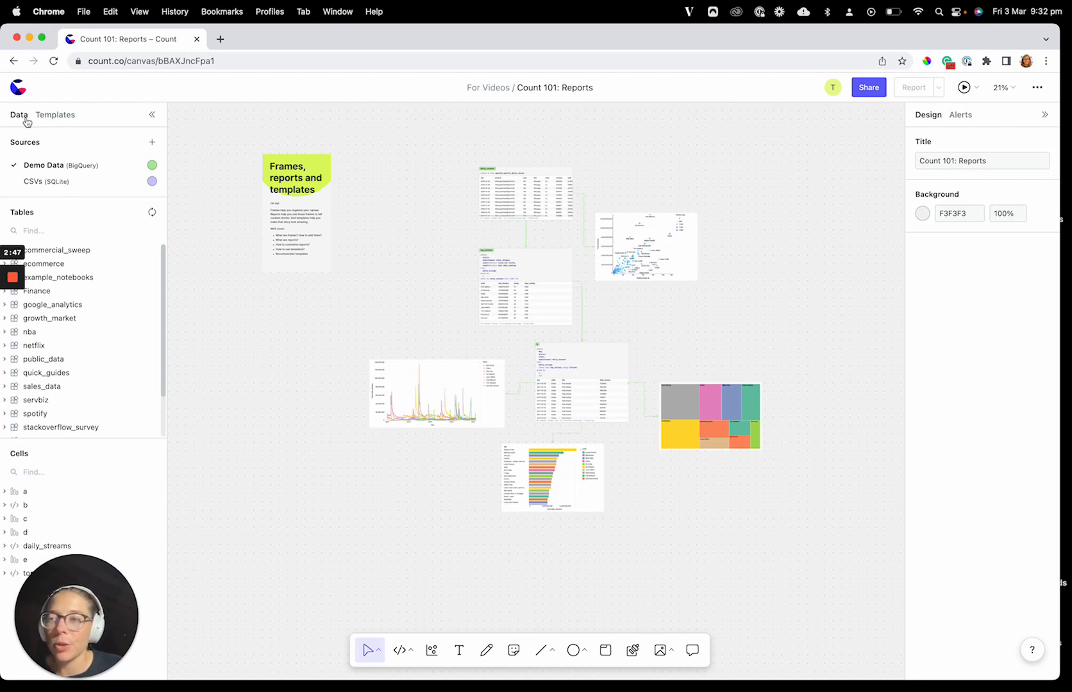
click(54, 115)
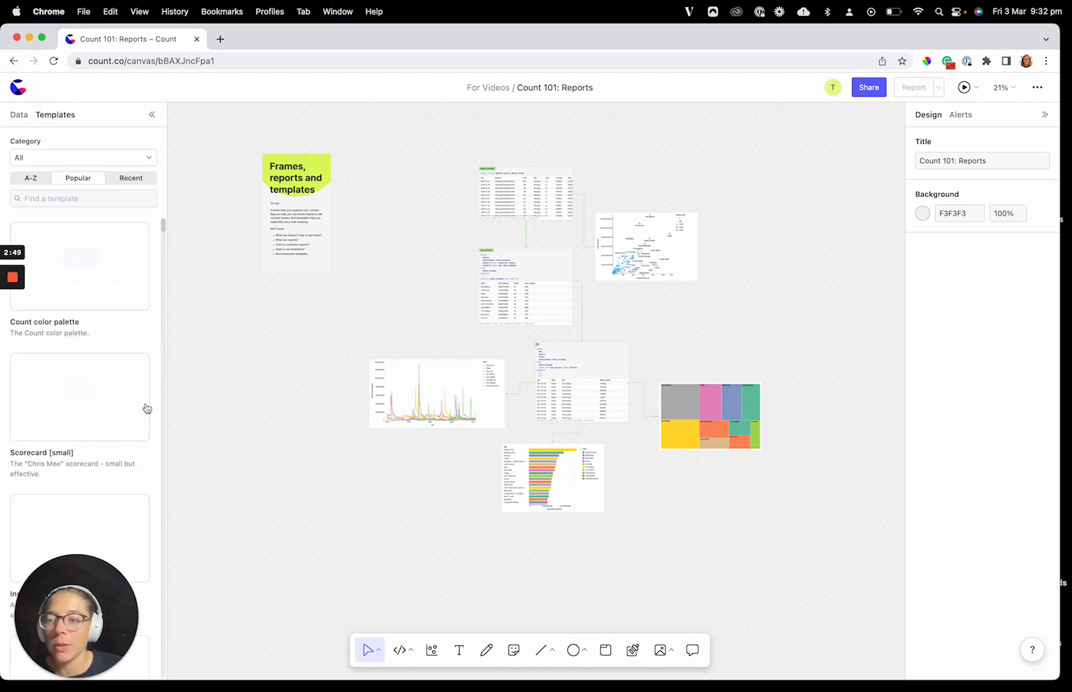
drag(114, 619, 1013, 686)
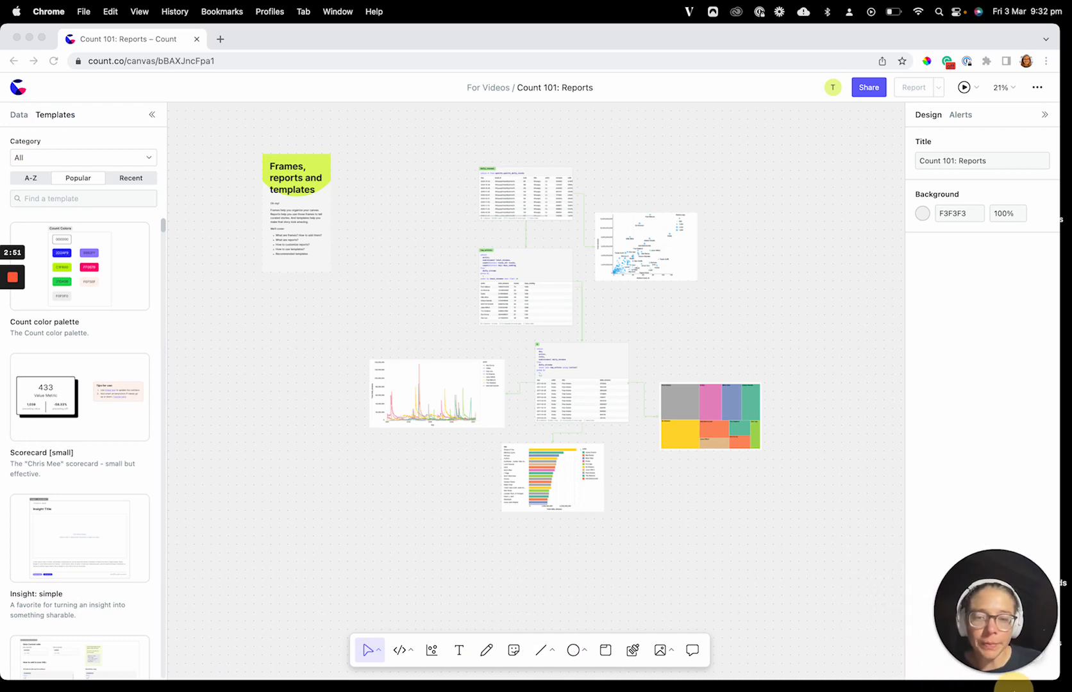
click(45, 164)
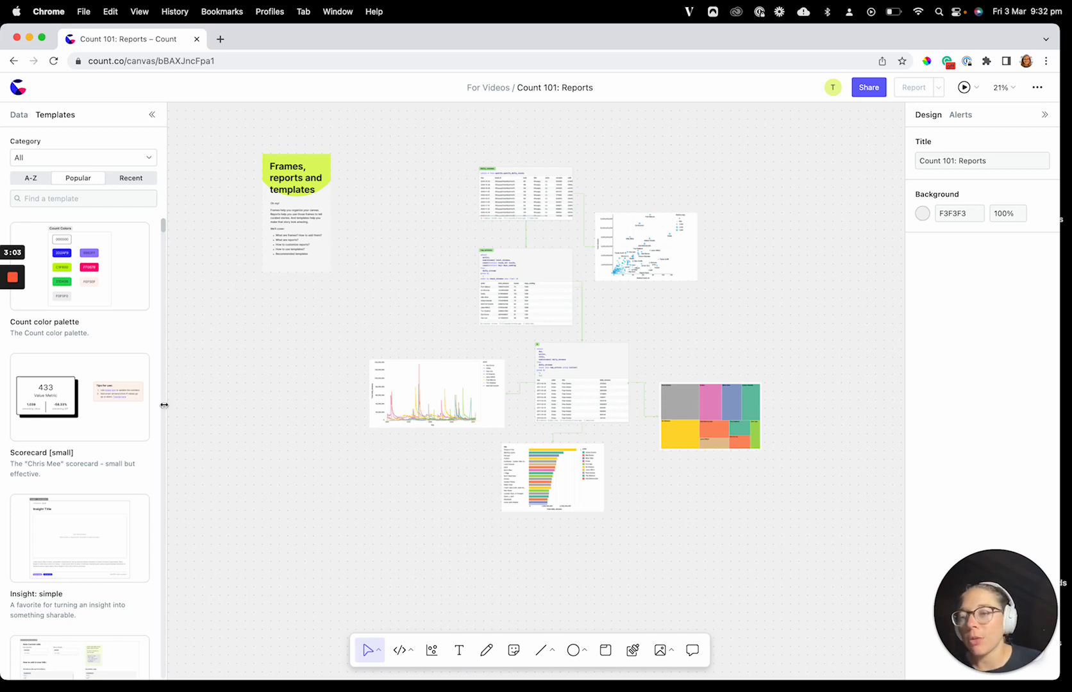
click(85, 388)
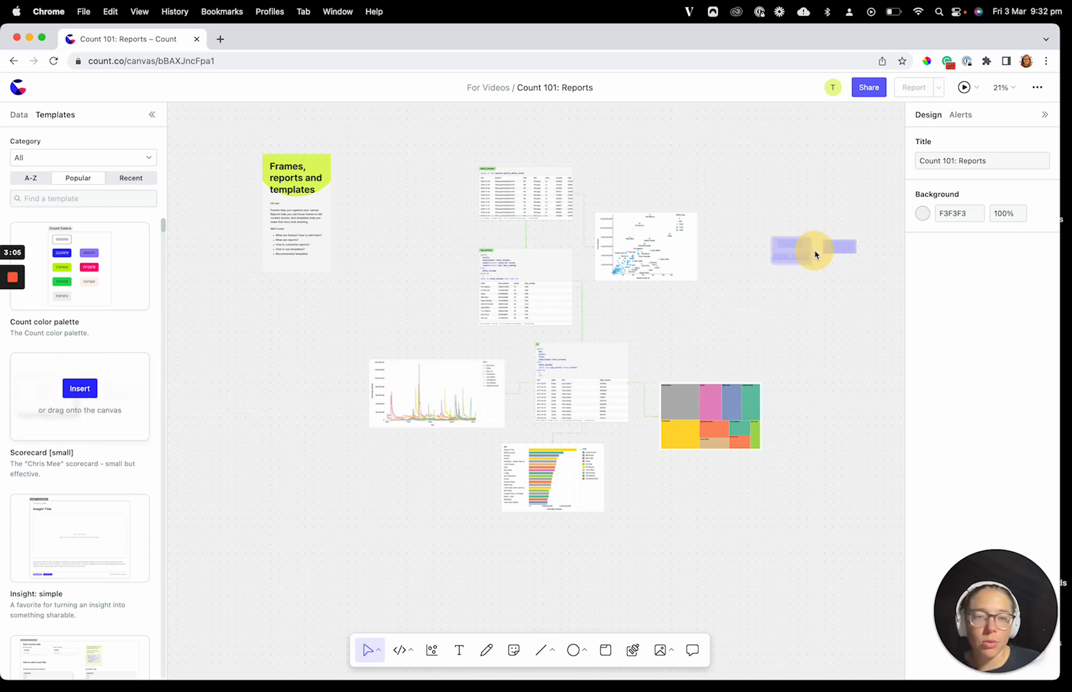
click(812, 251)
click(804, 282)
scroll(804, 281, right, 2)
scroll(804, 280, up, 2)
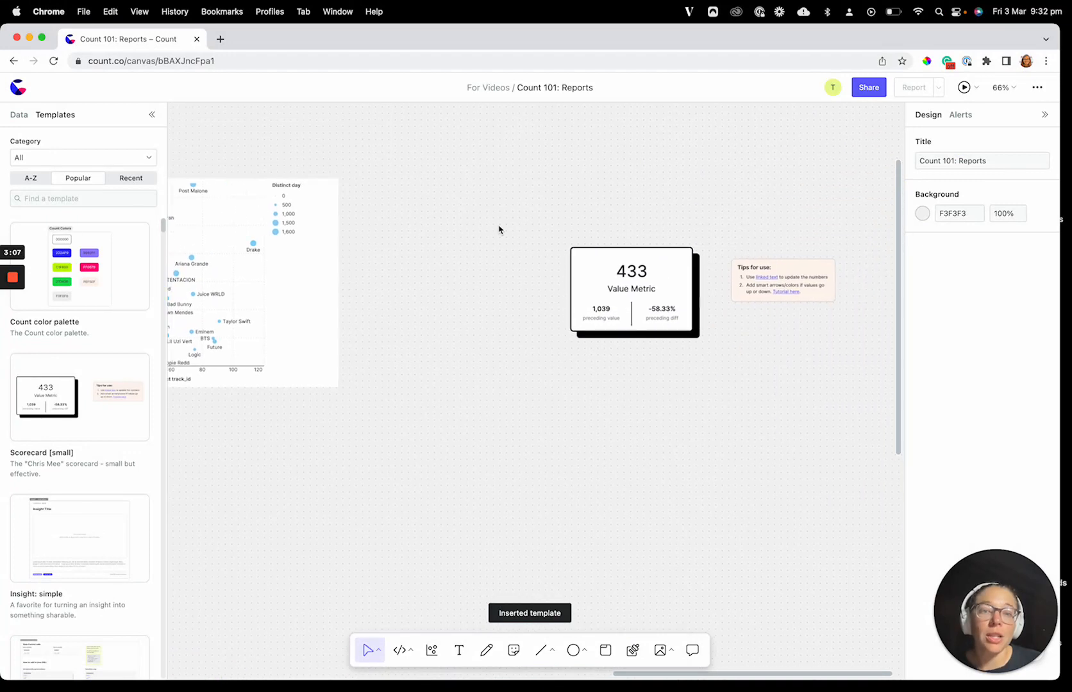
Step: Delete the "Tips for use" note beside the scorecard, keeping the scorecard itself
drag(557, 230, 687, 376)
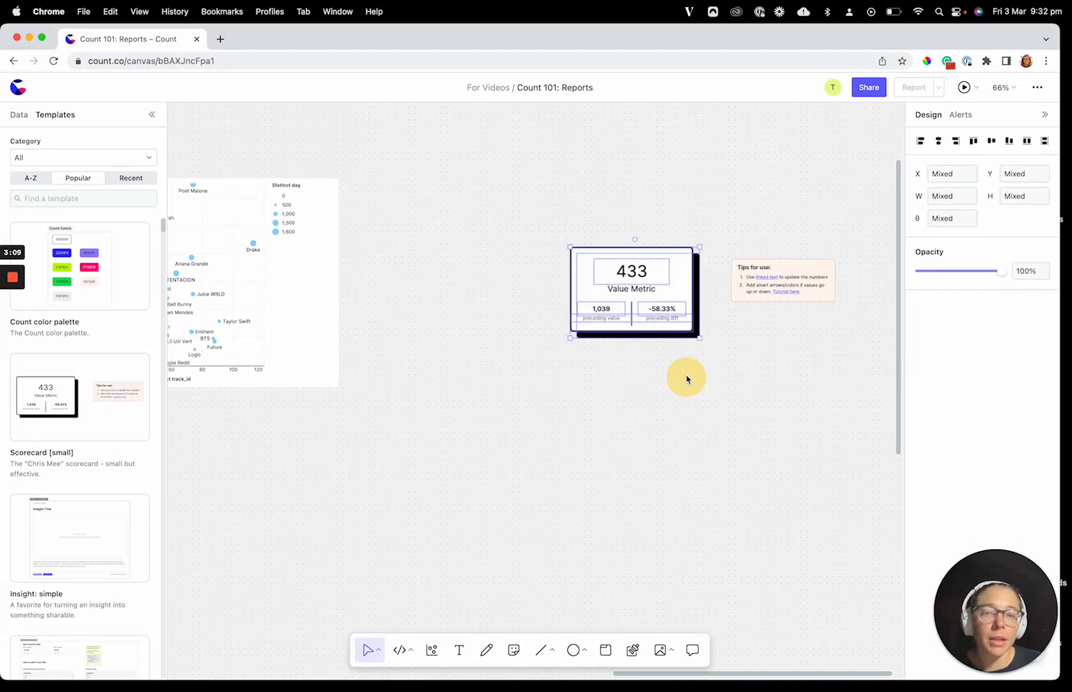
click(725, 356)
drag(730, 248, 797, 319)
key(BackSpace)
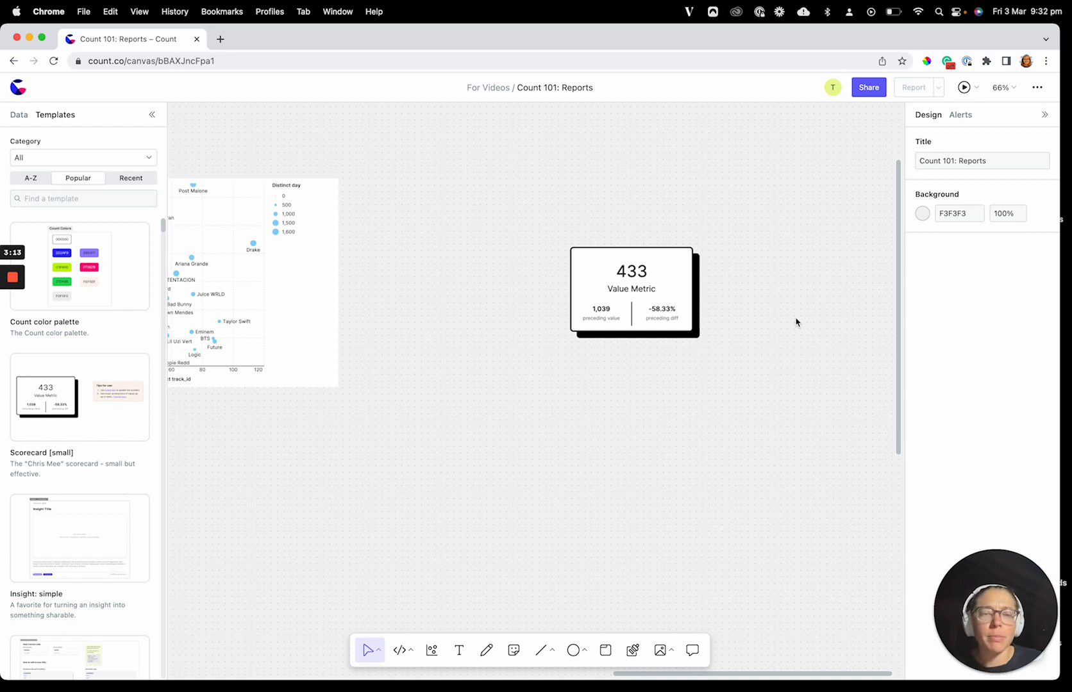
Step: Insert the "Insight: simple" template in the empty area below the scorecard
scroll(349, 362, down, 10)
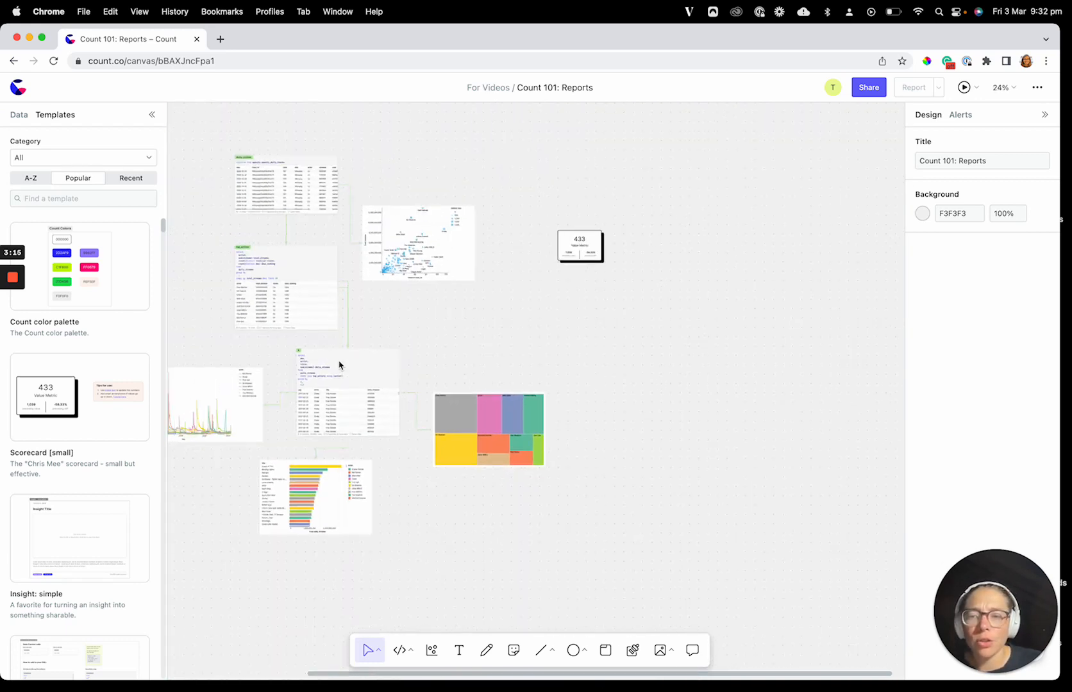
drag(323, 182, 471, 670)
click(610, 521)
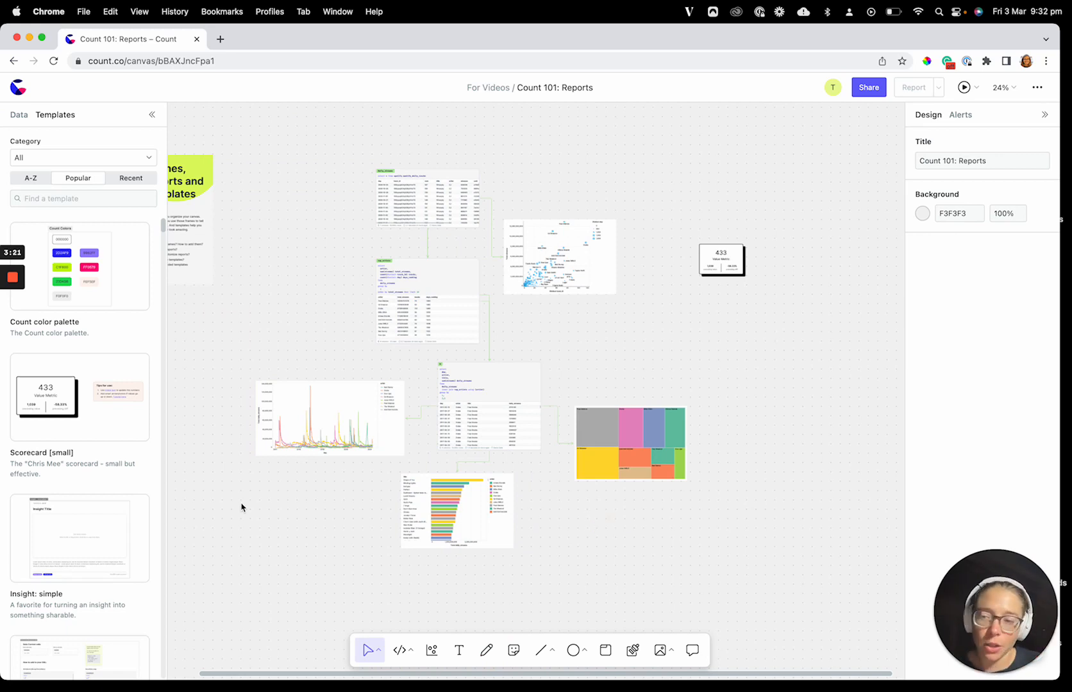
mouse_move(102, 539)
scroll(90, 449, down, 3)
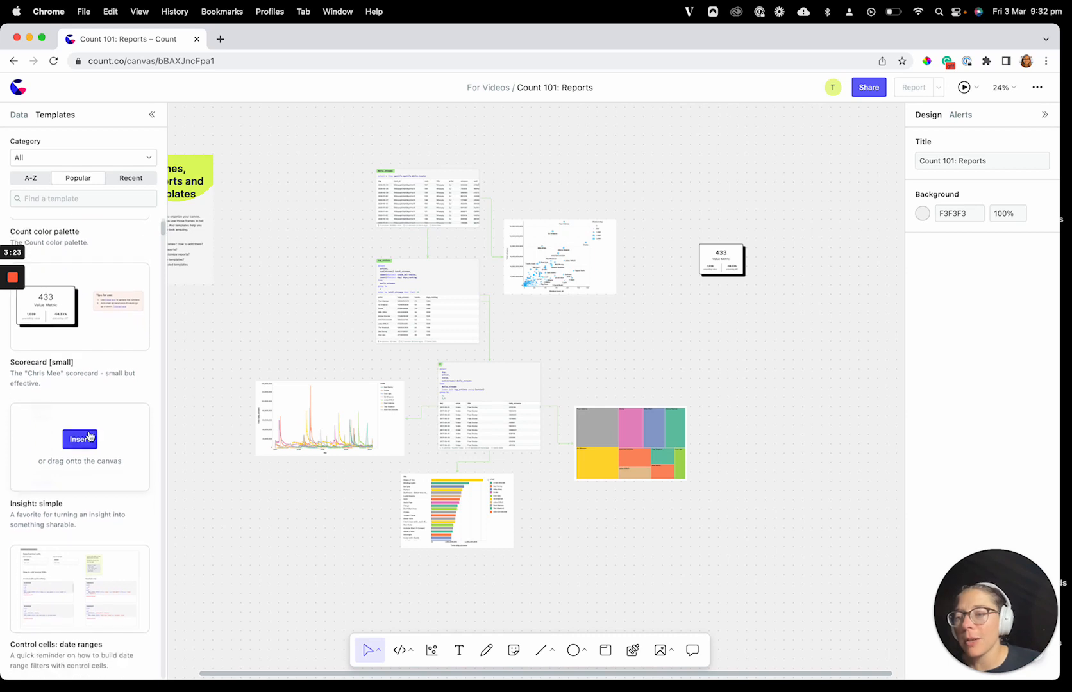
drag(89, 436, 801, 354)
scroll(705, 385, right, 3)
scroll(650, 351, up, 5)
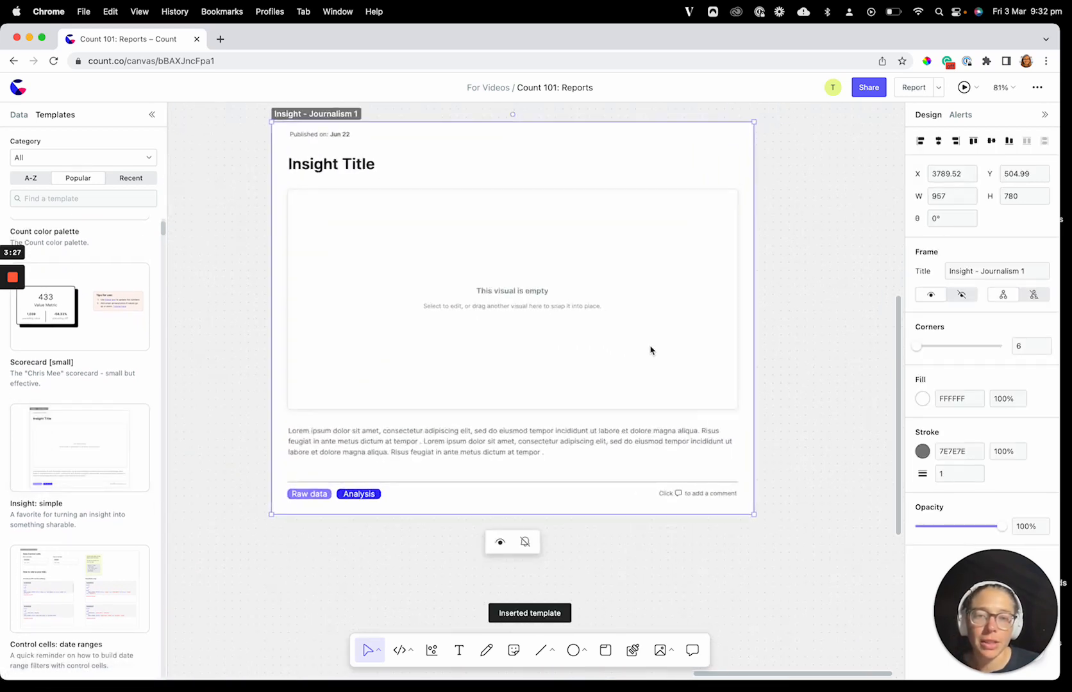
scroll(593, 412, up, 2)
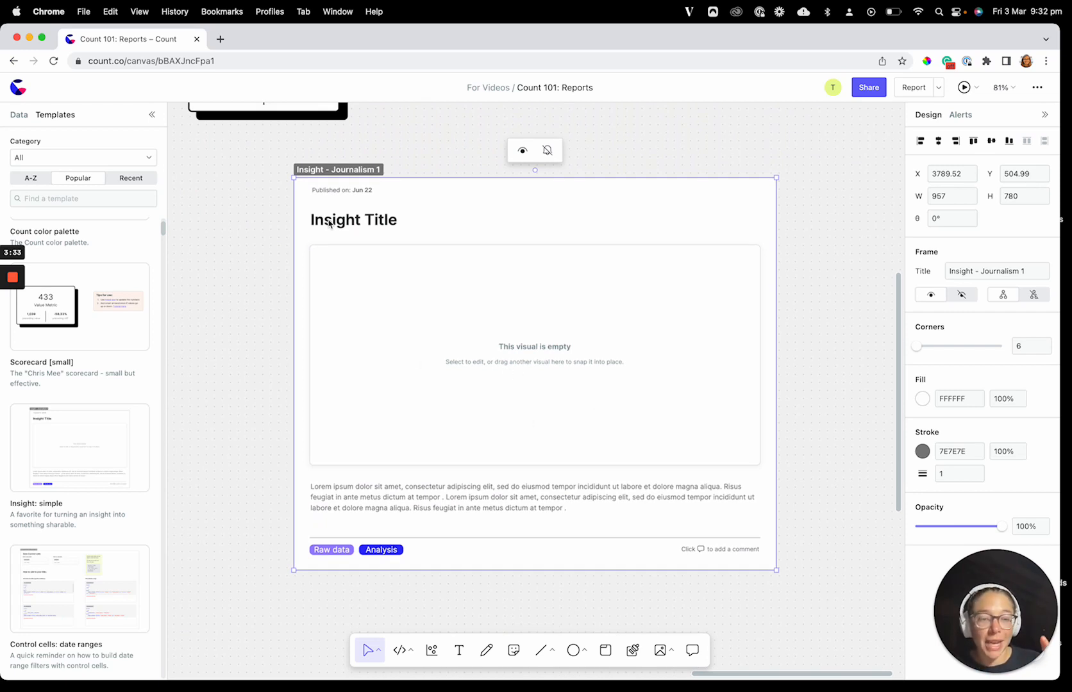
click(232, 384)
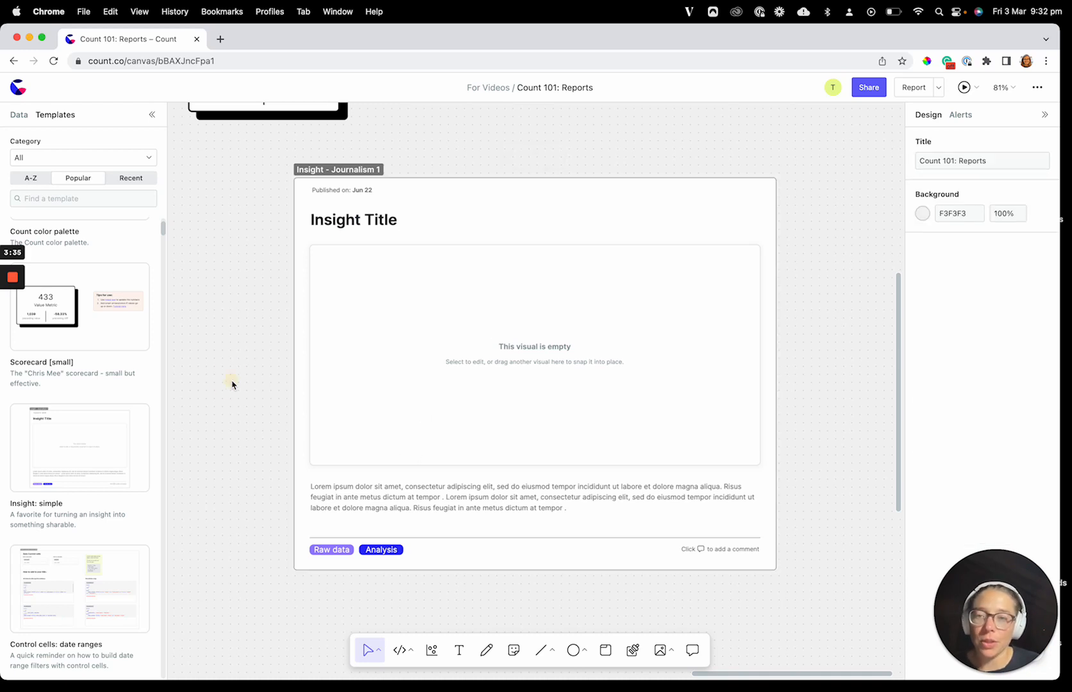
Step: Duplicate the scatter chart of artists and place the copy in the space just below the original
scroll(232, 385, down, 5)
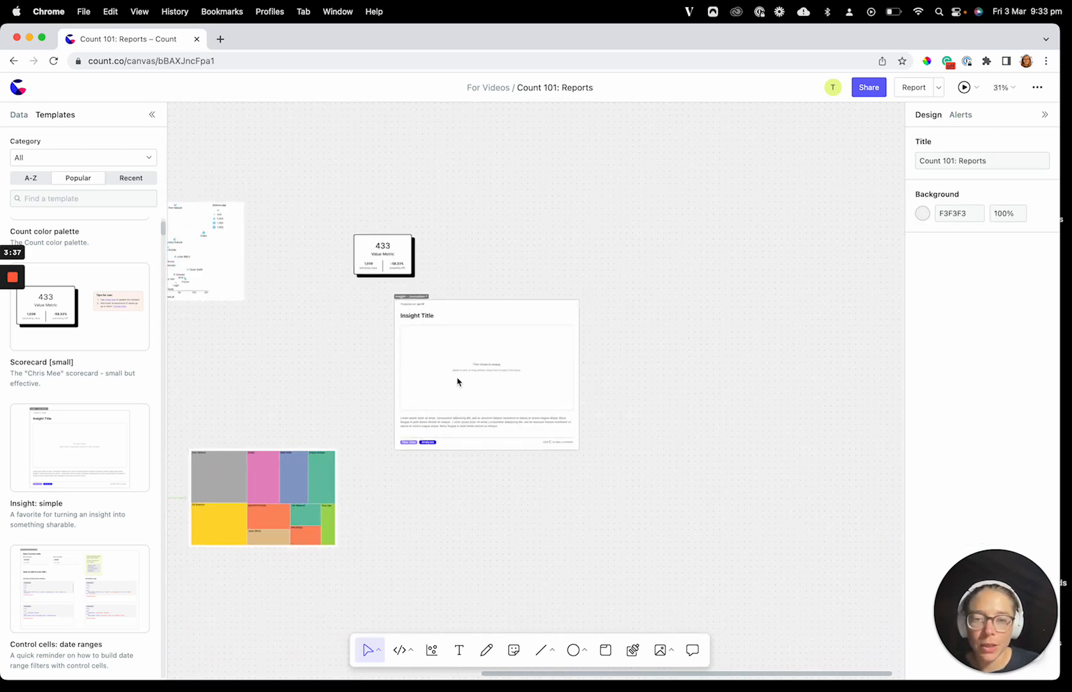
scroll(313, 376, left, 5)
scroll(464, 354, down, 3)
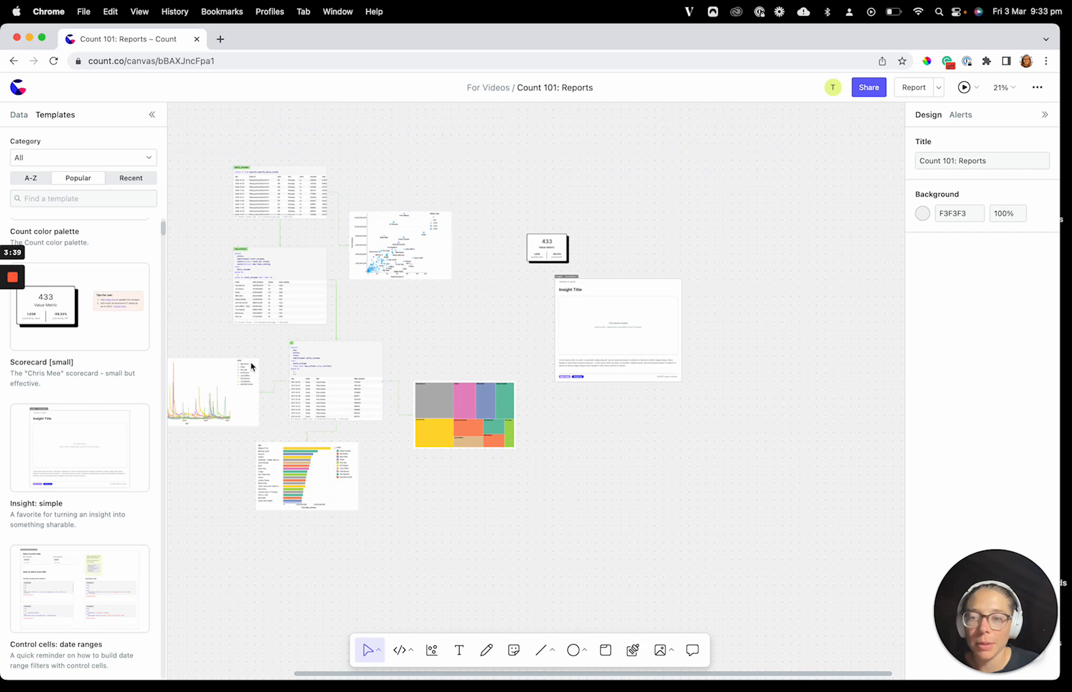
scroll(392, 346, up, 2)
click(426, 269)
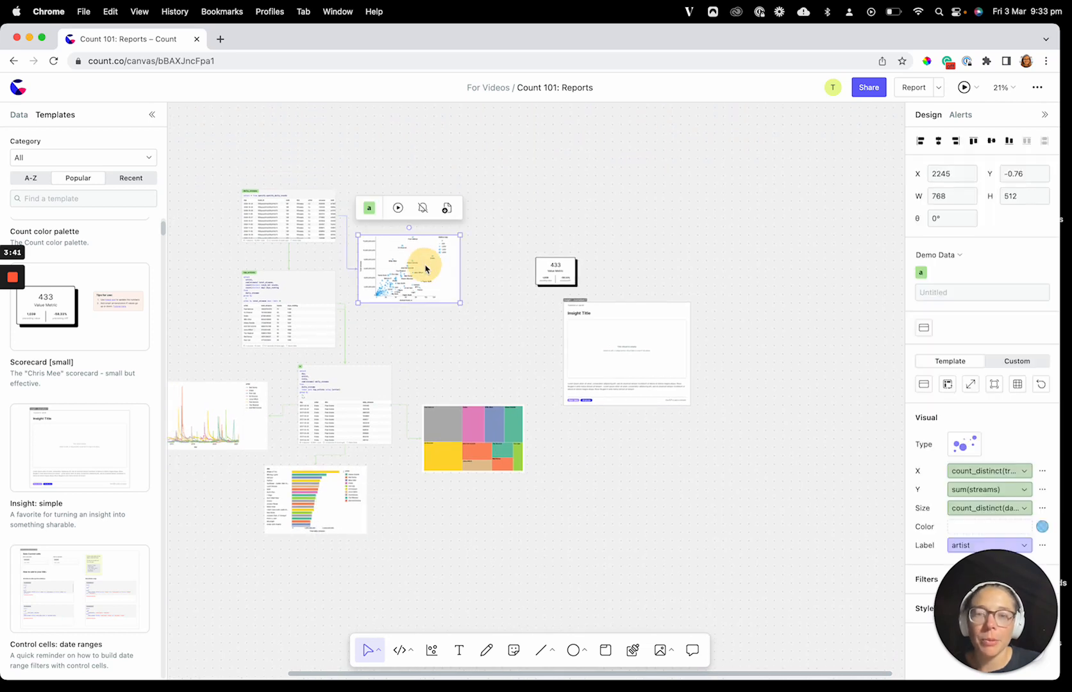
key(super+c)
key(super+v)
drag(421, 272, 471, 360)
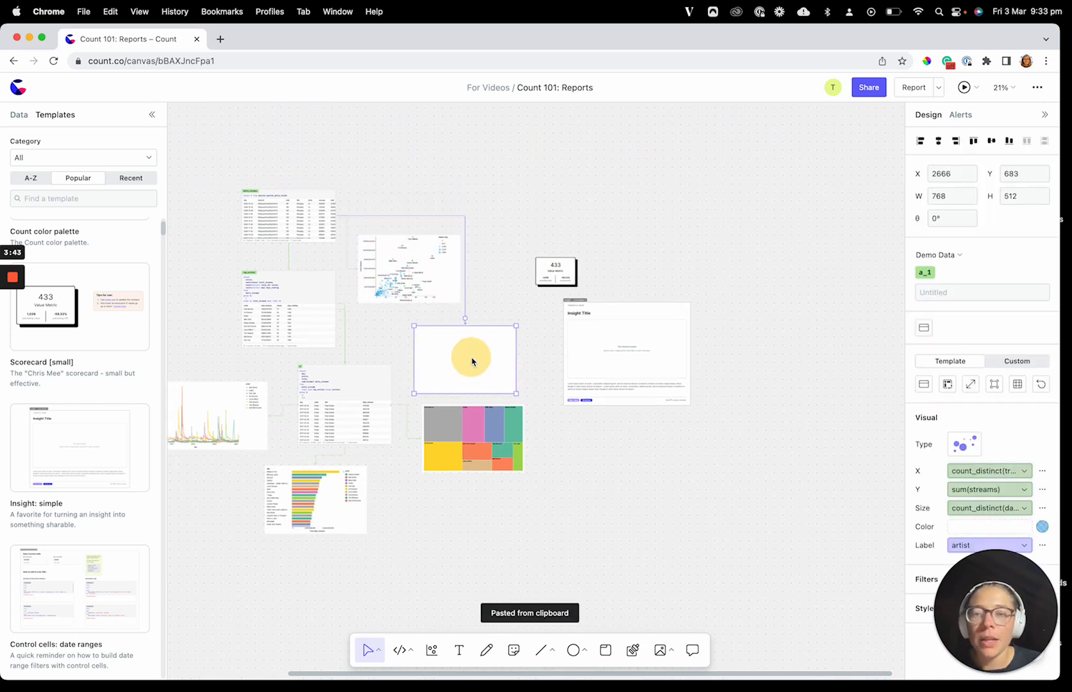
Step: Move the copied scatter chart into the empty visual placeholder of the "Insight - Journalism 1" frame
click(386, 246)
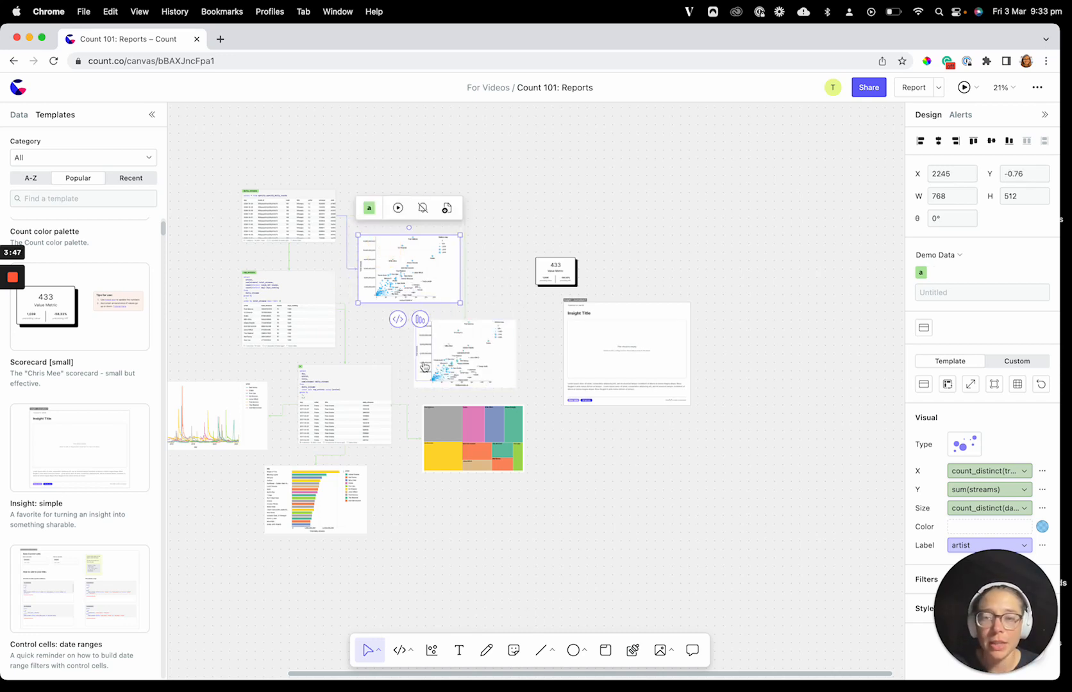
drag(423, 367, 605, 351)
scroll(605, 351, up, 10)
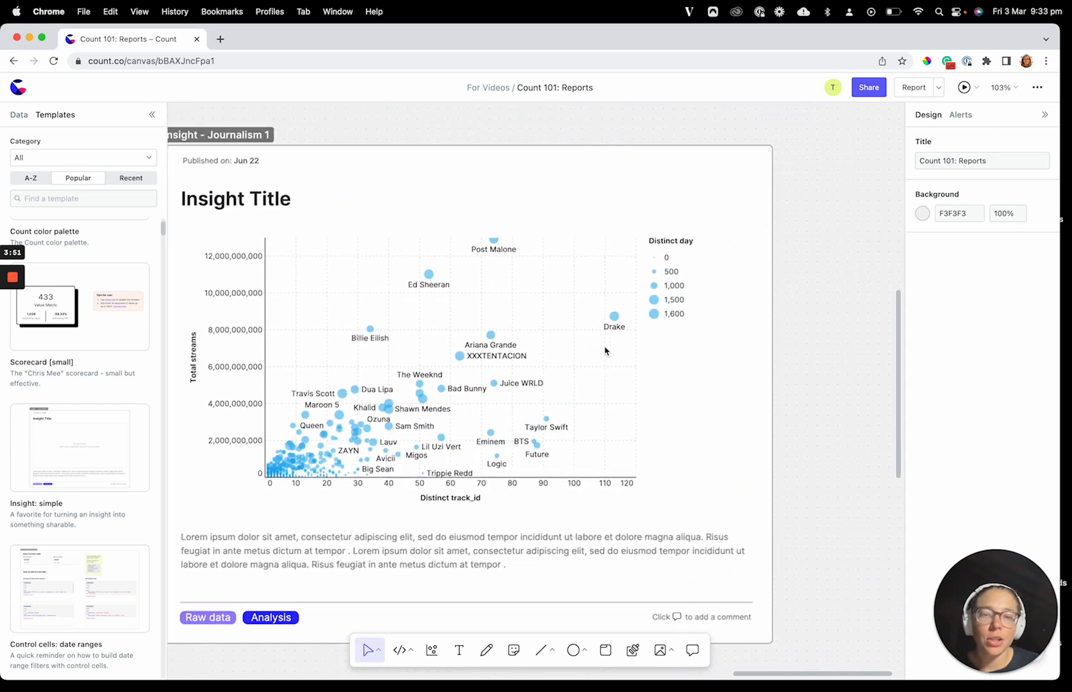
Step: Look over the editable parts of the insight frame by selecting its chart, title and description text in turn
click(605, 350)
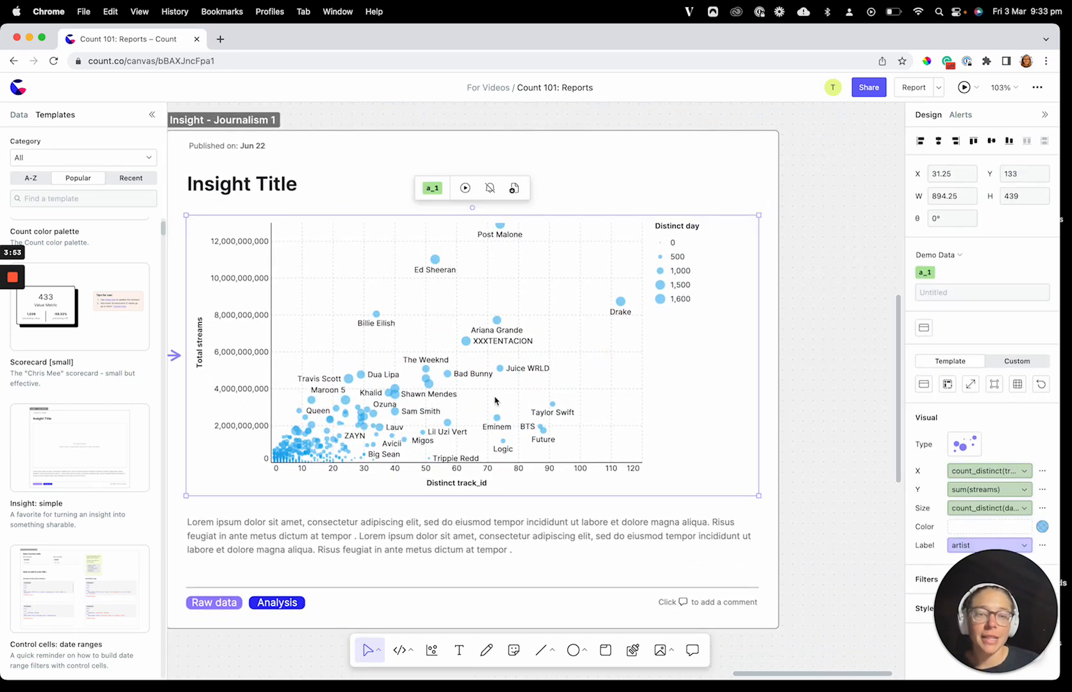
scroll(601, 414, down, 5)
scroll(601, 414, up, 2)
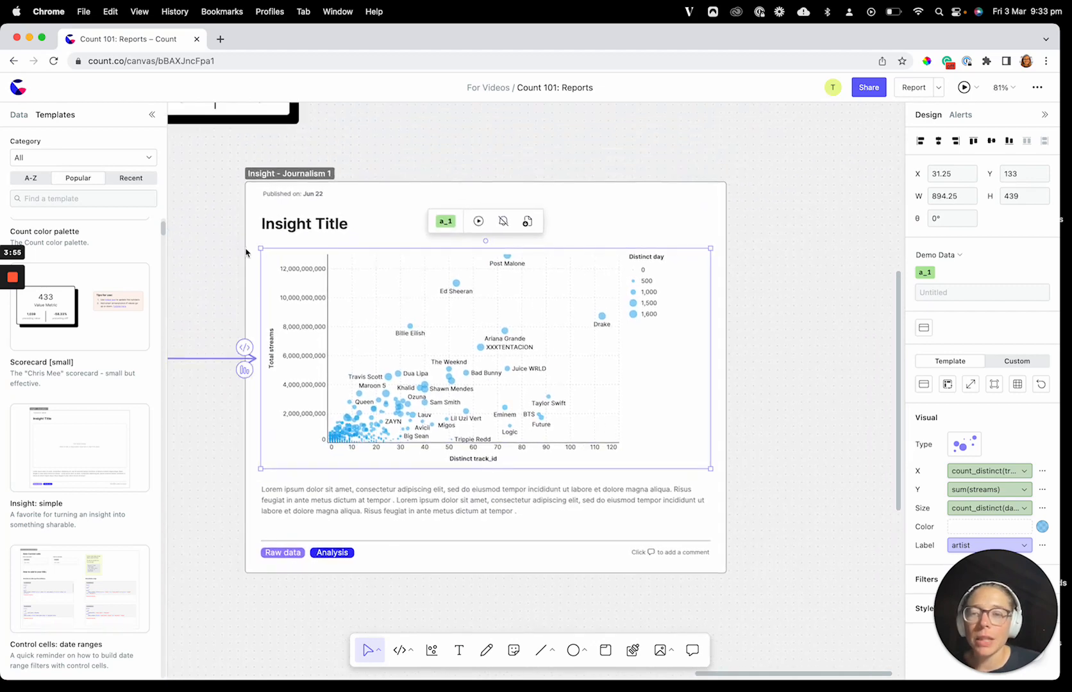
click(282, 227)
click(347, 506)
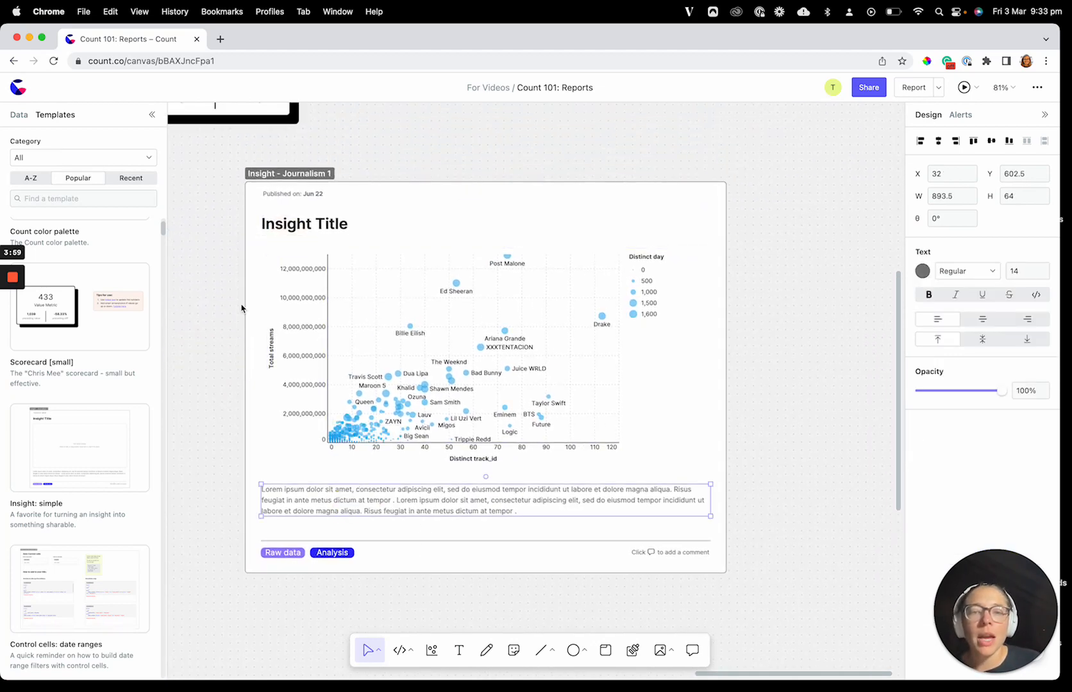
Step: Check which frames are included in the report, preview the report and return to the canvas
scroll(241, 308, down, 2)
click(938, 87)
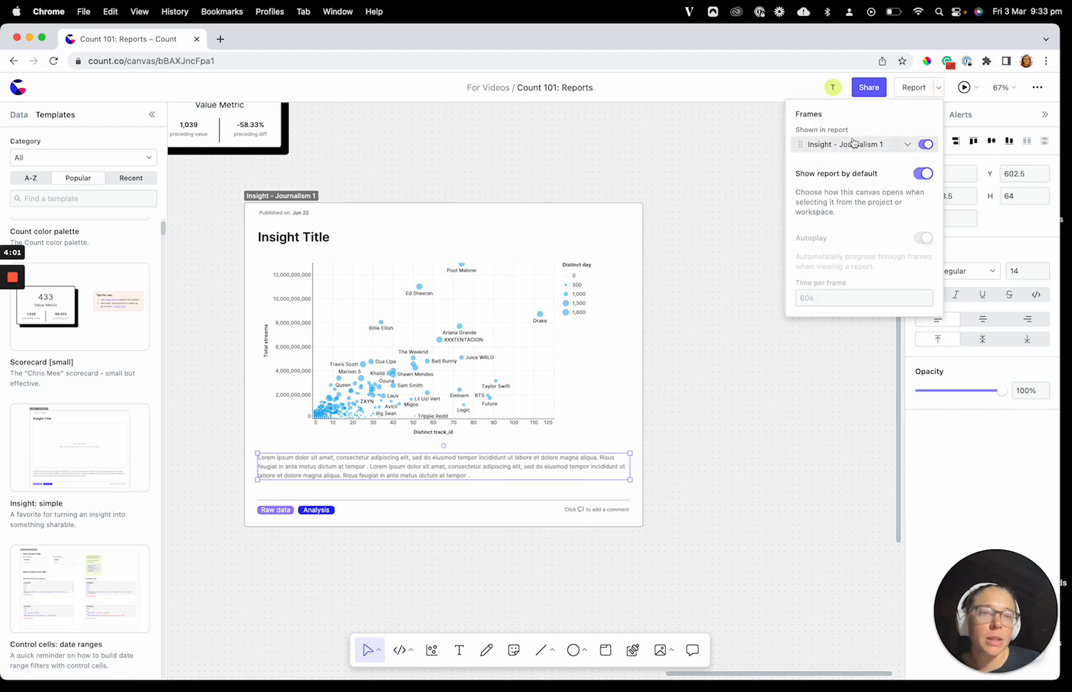
click(907, 93)
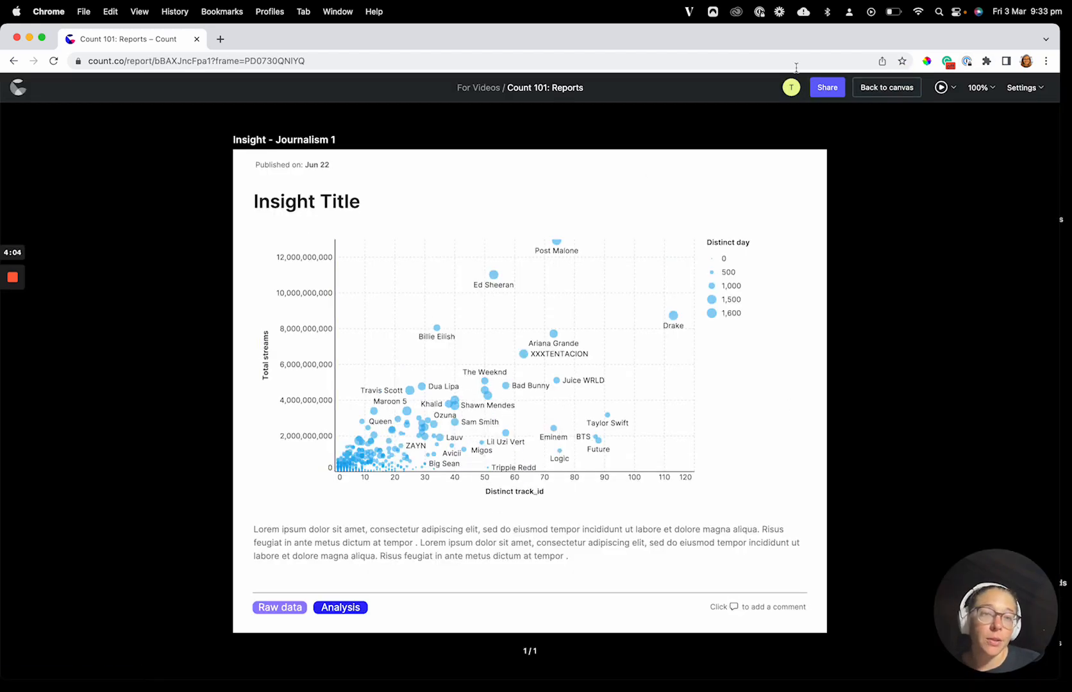
click(884, 89)
Step: Filter the templates to the Slides category
scroll(356, 548, down, 5)
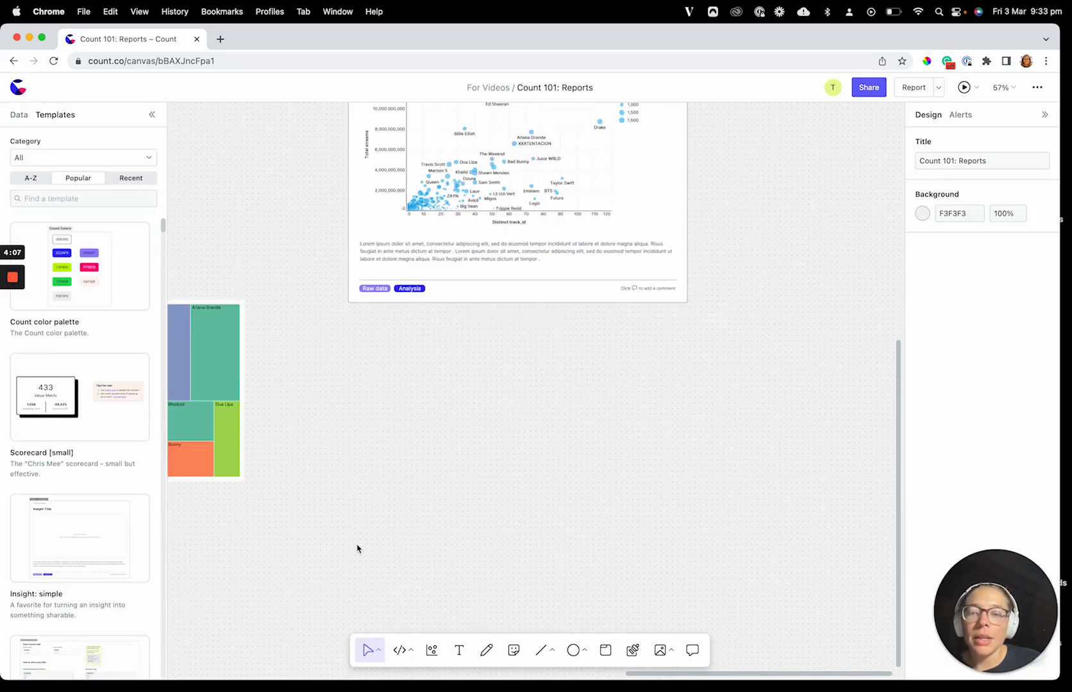
click(51, 157)
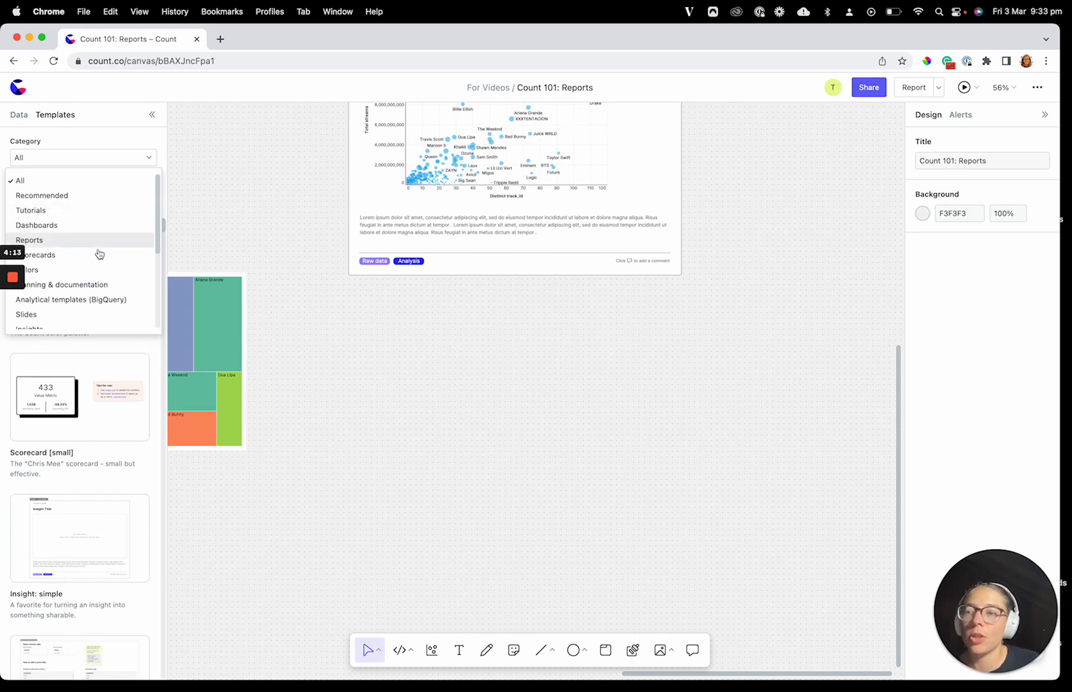
scroll(102, 268, down, 2)
click(90, 289)
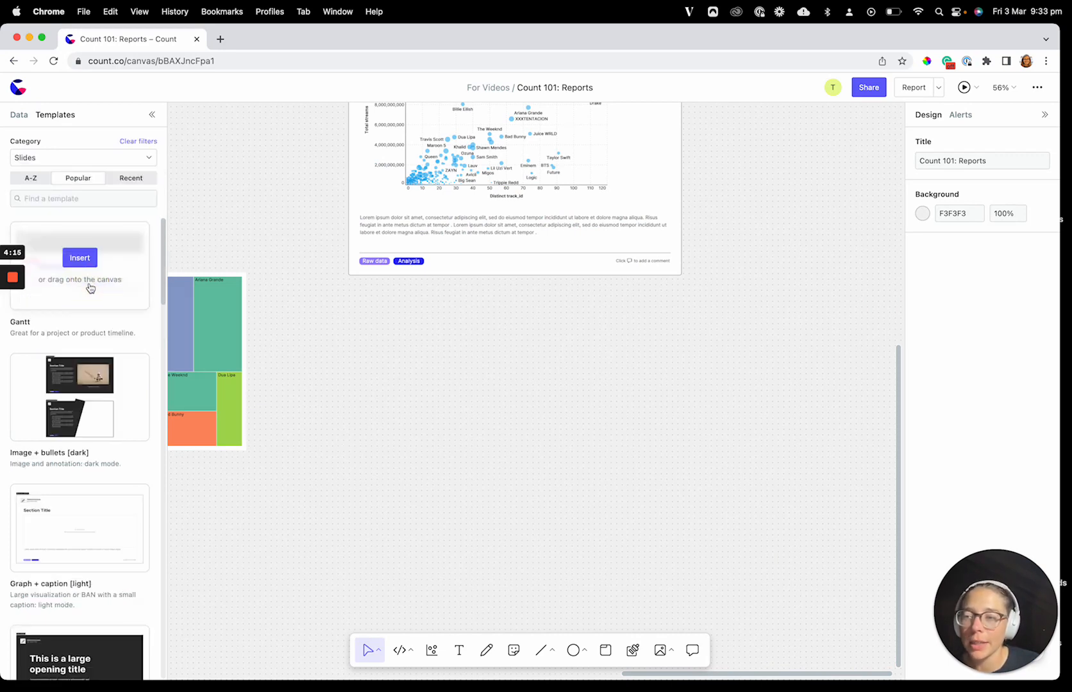
Step: Browse the slide templates and insert "Graph + caption [light]" on the canvas below the insight frame
mouse_move(107, 540)
scroll(107, 540, down, 1)
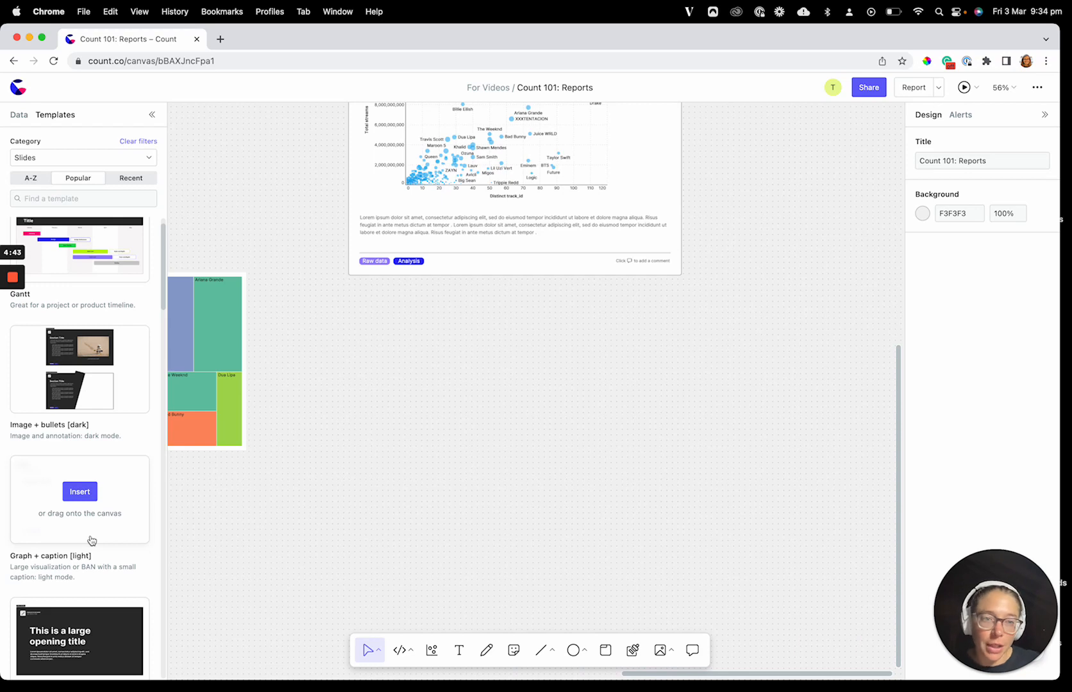
scroll(84, 622, down, 6)
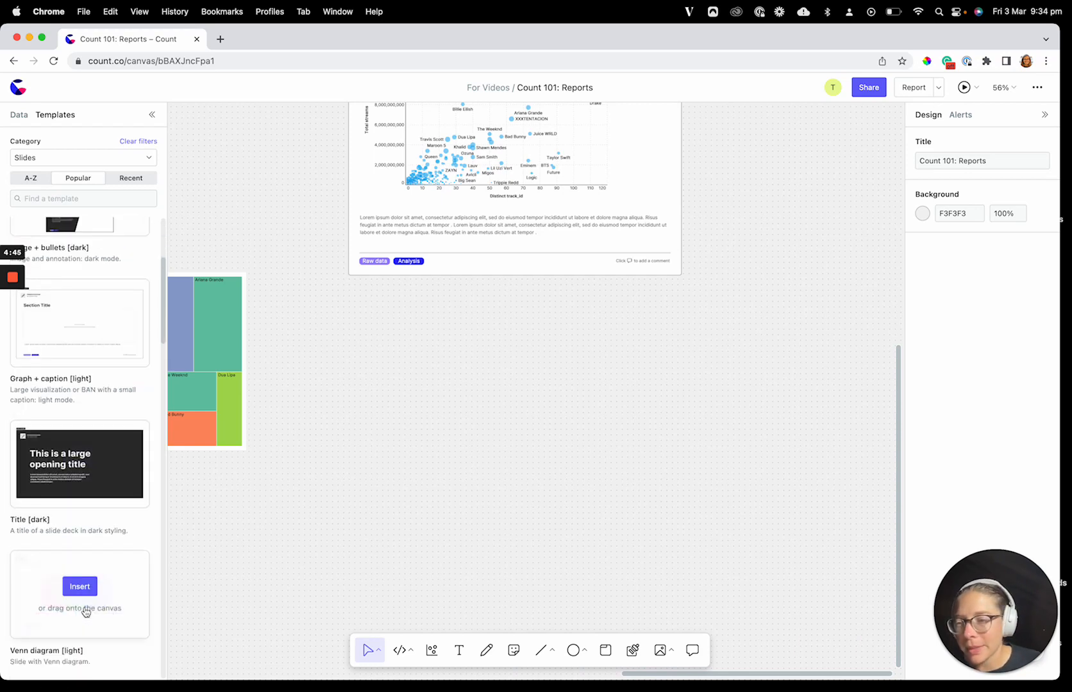
scroll(84, 611, up, 5)
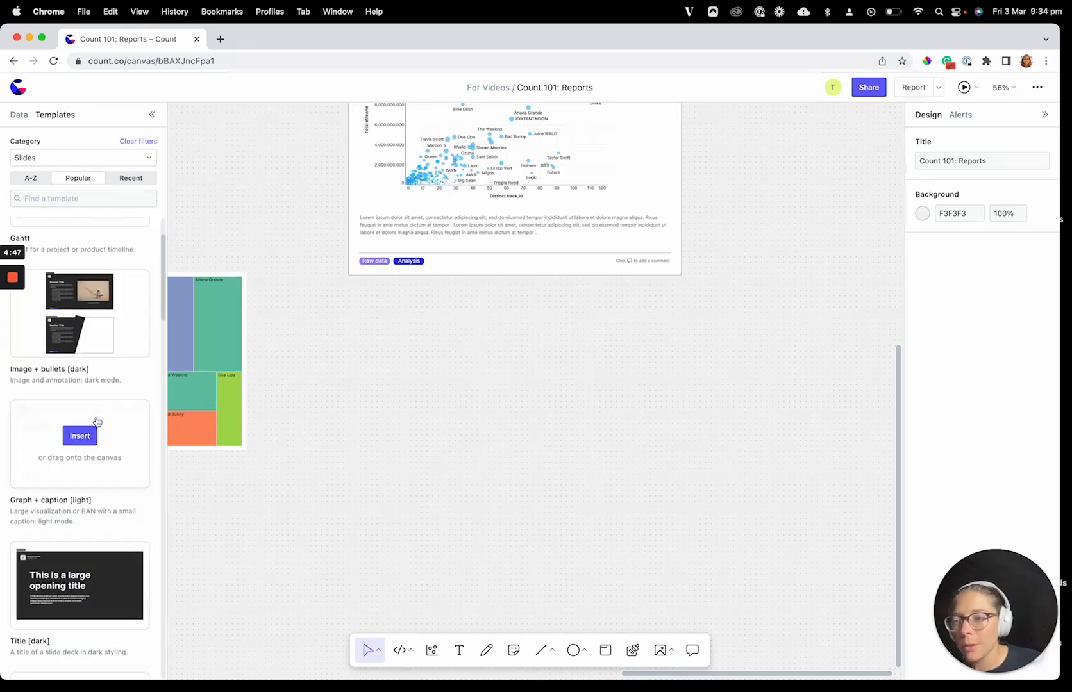
scroll(133, 537, up, 2)
scroll(118, 616, down, 8)
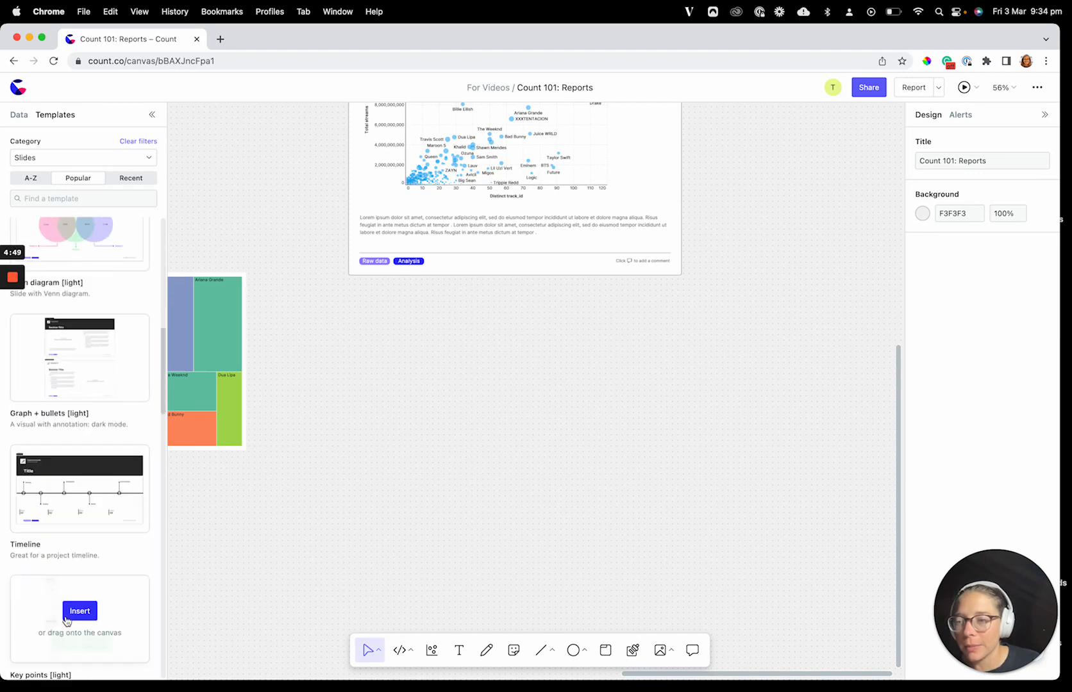
scroll(118, 628, up, 5)
scroll(117, 438, up, 3)
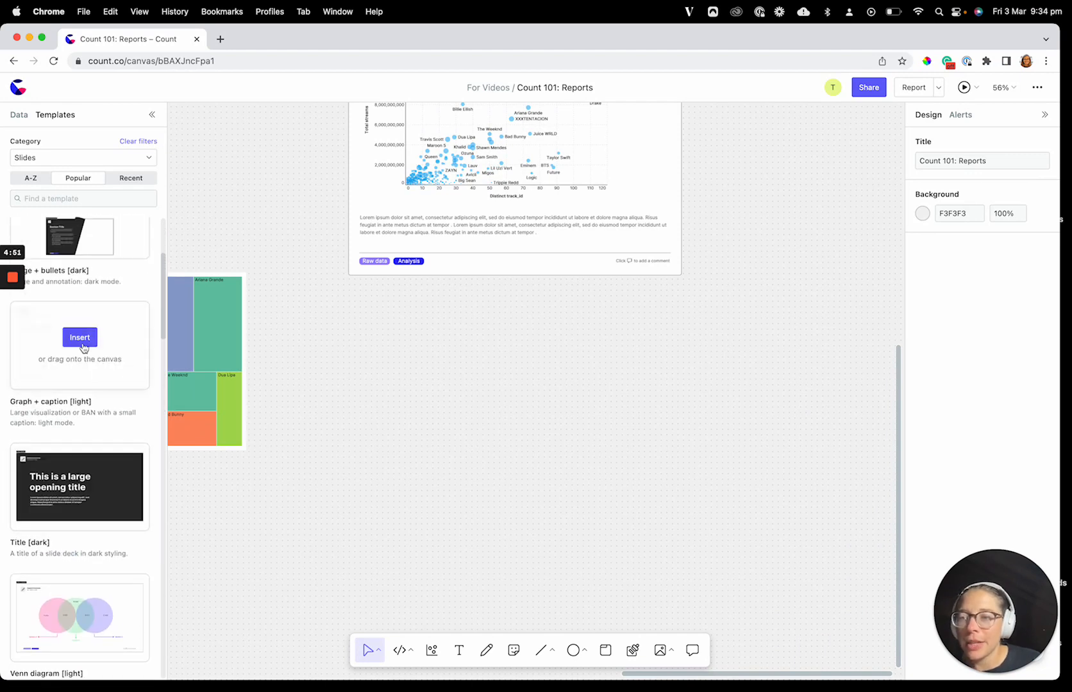
drag(85, 350, 564, 448)
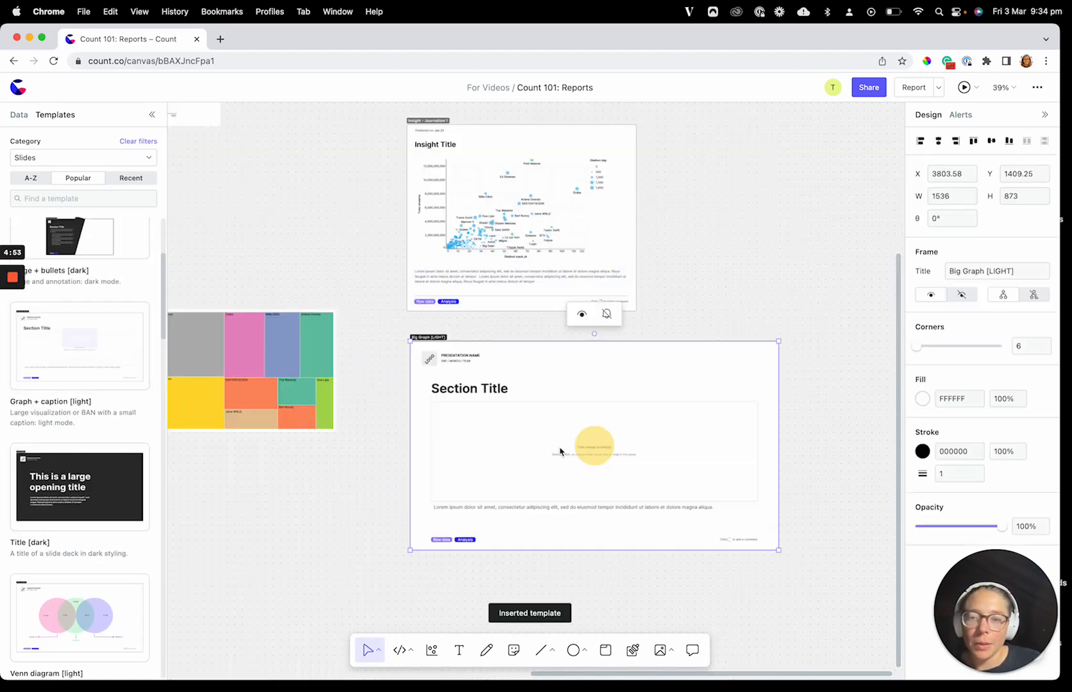
Step: Move the treemap chart into the empty visual placeholder of the "Big Graph [LIGHT]" frame
scroll(305, 436, down, 2)
click(305, 435)
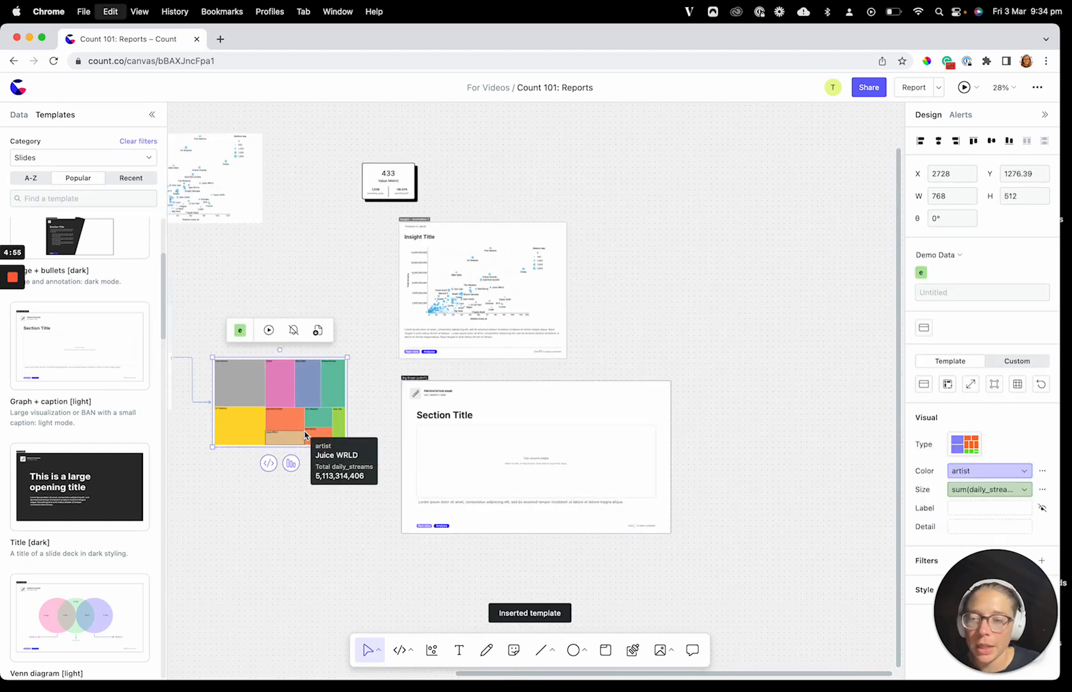
drag(280, 423, 455, 448)
scroll(541, 492, up, 5)
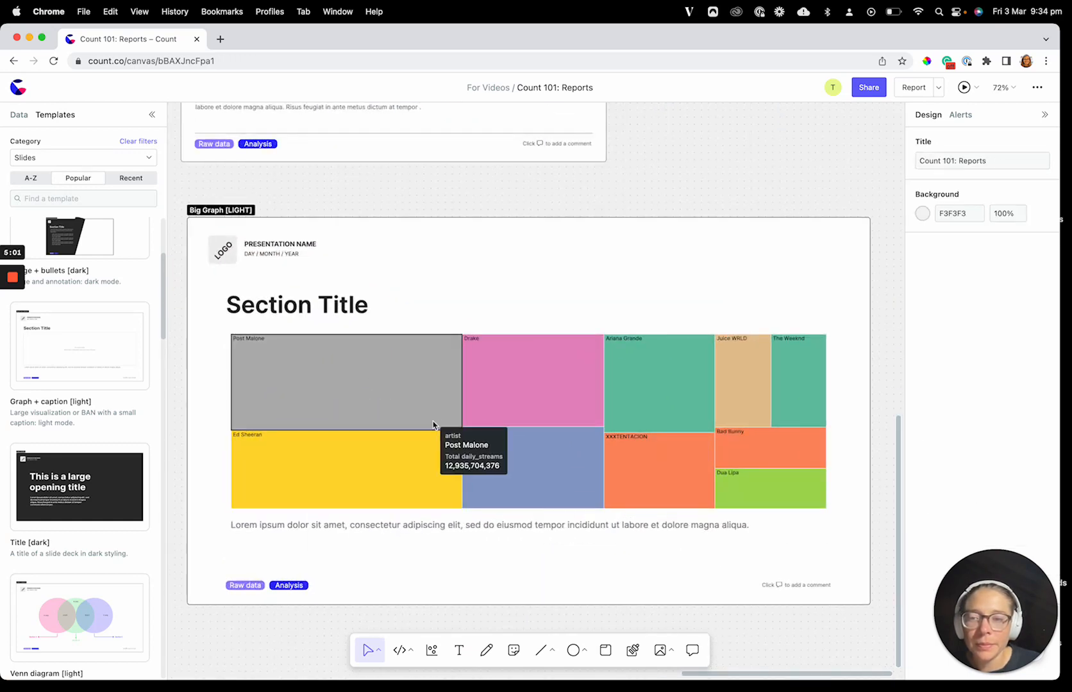
scroll(443, 430, down, 2)
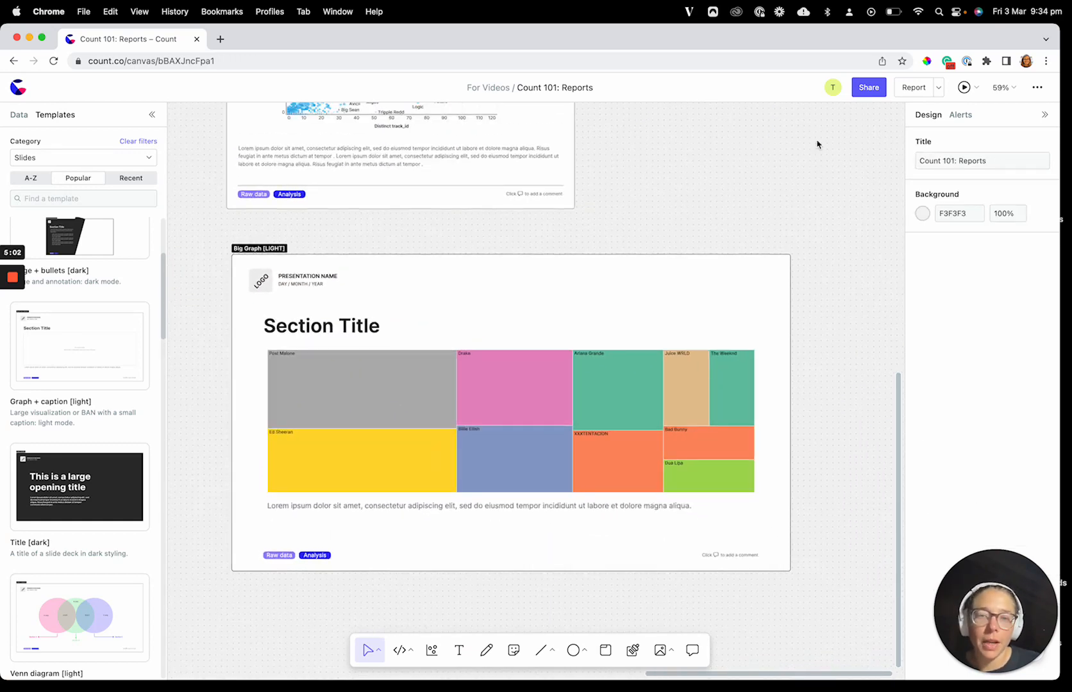
Step: View the report, advance to its second frame and return to the canvas
click(905, 93)
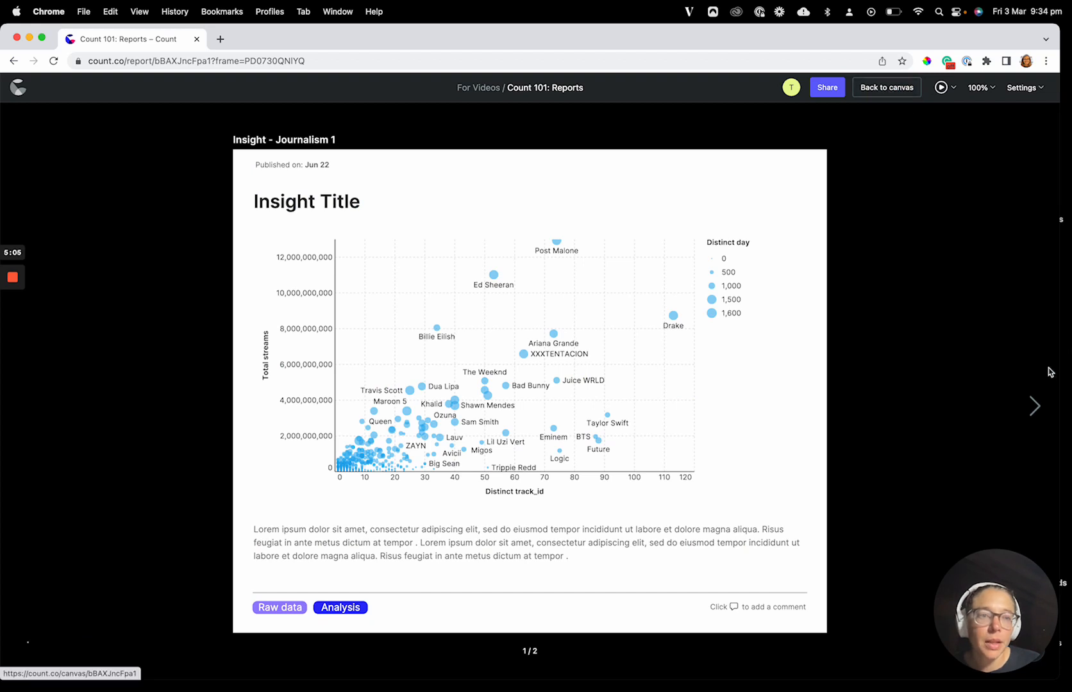
click(1032, 406)
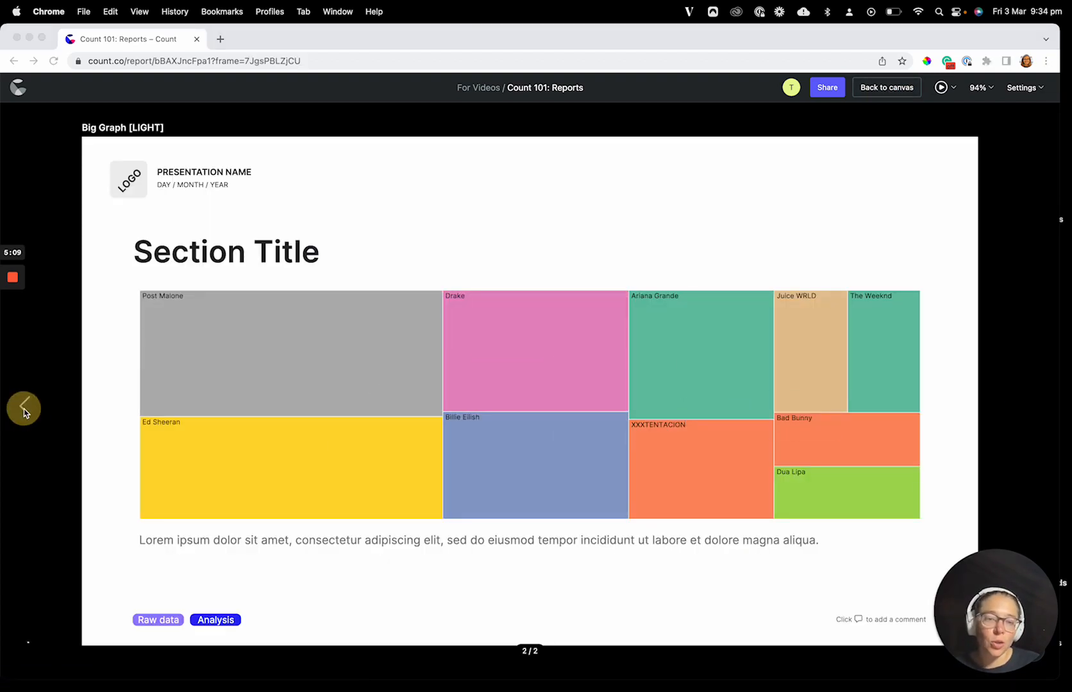
click(888, 88)
Step: Set the report's autoplay time per frame to 5s
click(938, 87)
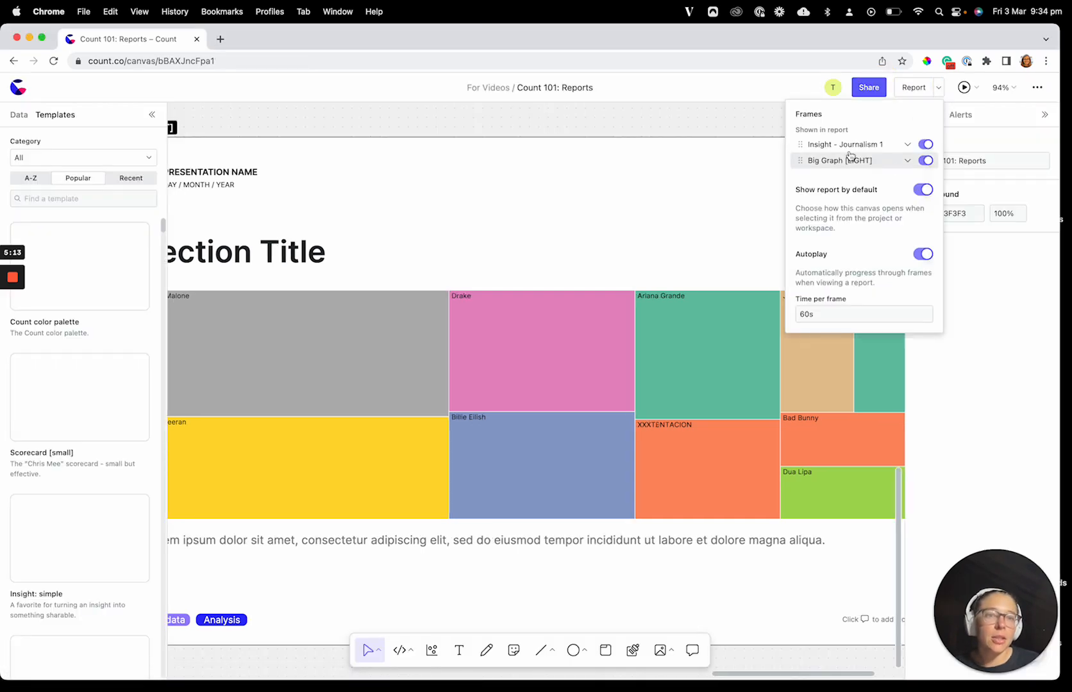
mouse_move(846, 160)
mouse_down()
mouse_move(829, 135)
mouse_move(825, 161)
mouse_up()
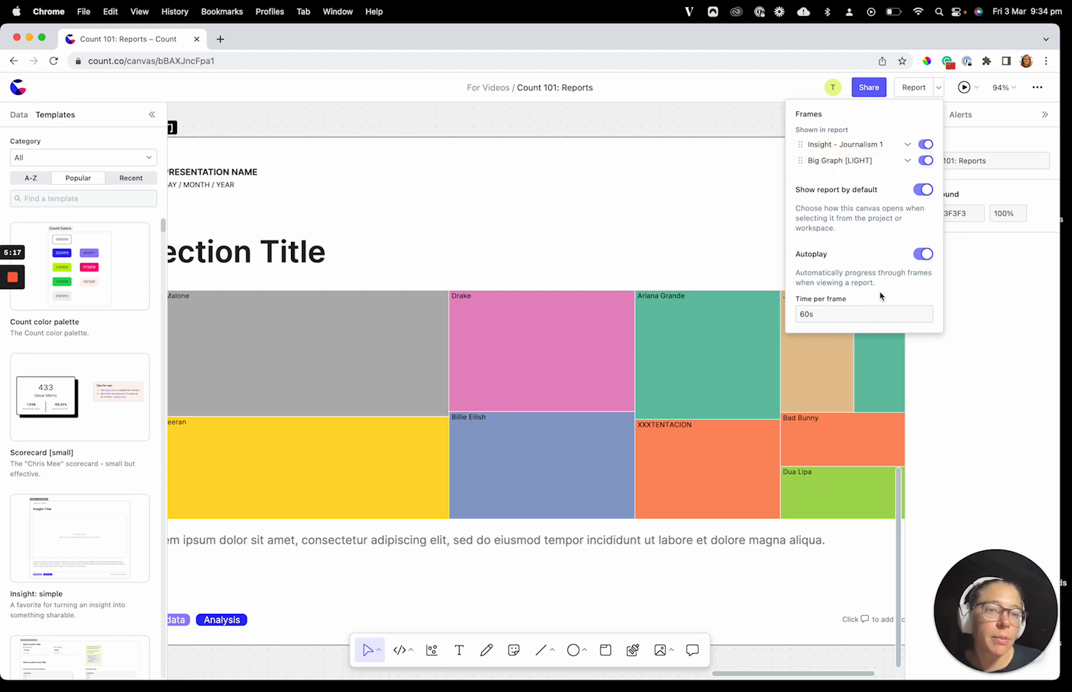
double_click(808, 314)
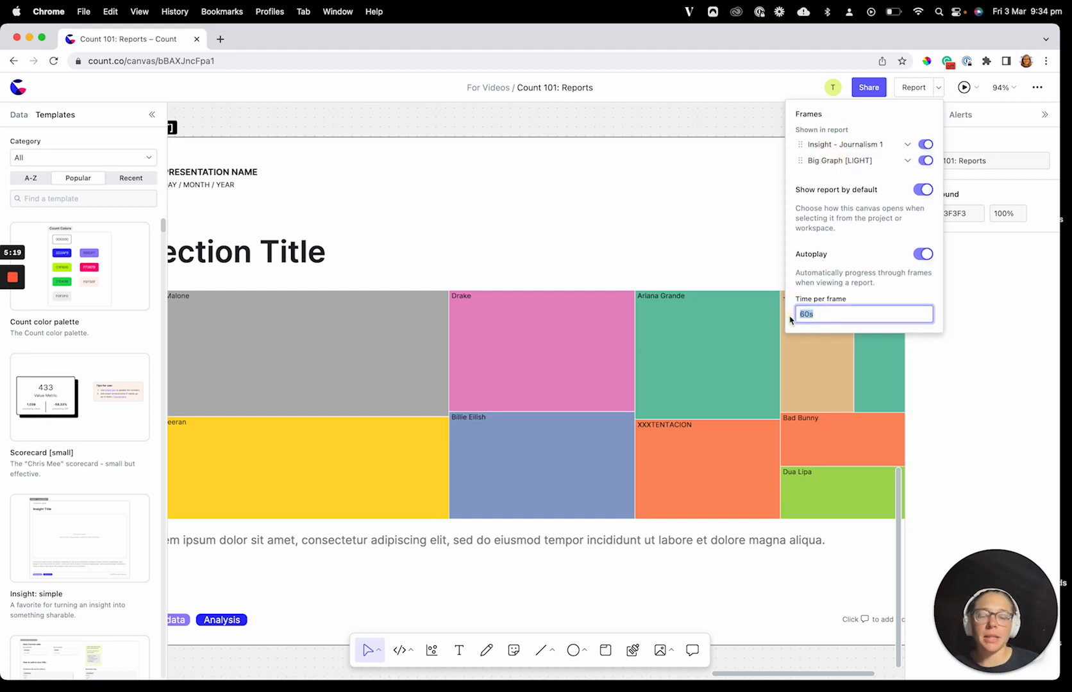
text(5)
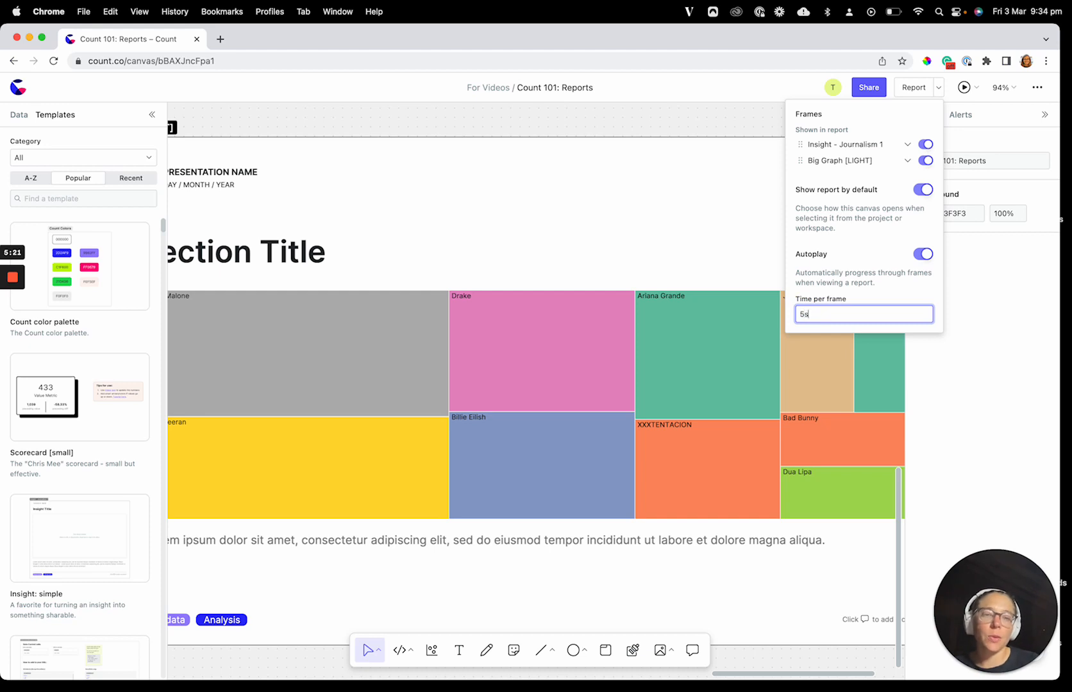
text(s)
click(651, 113)
Step: Watch the report play through its frames automatically, and turn Autoplay off back on the canvas
click(908, 90)
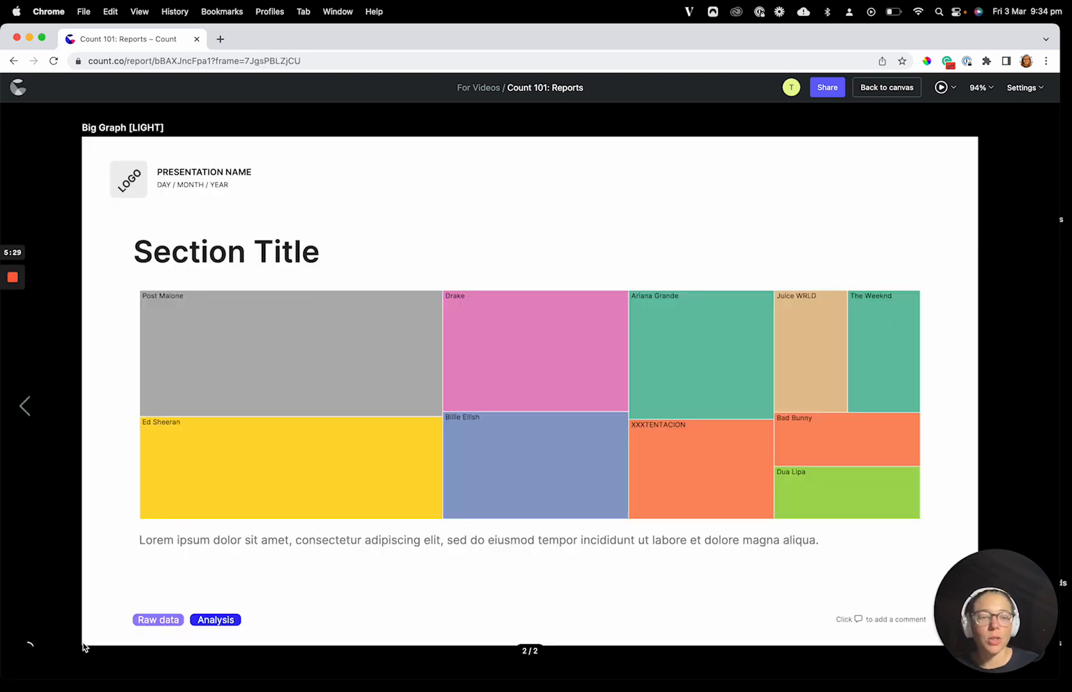
click(882, 90)
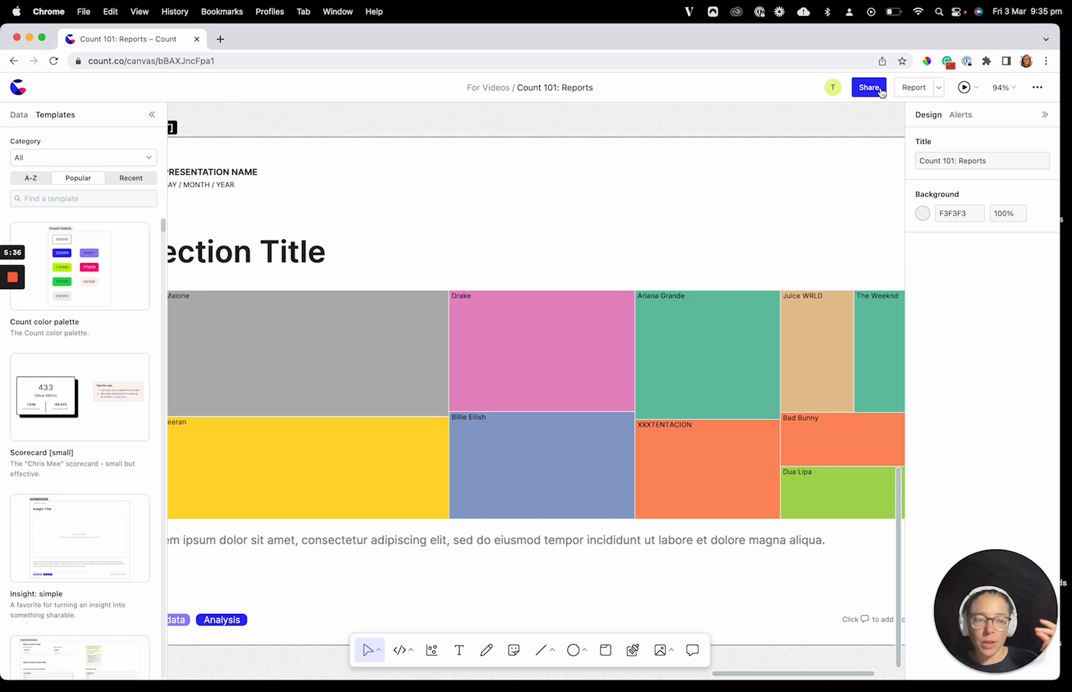
click(938, 88)
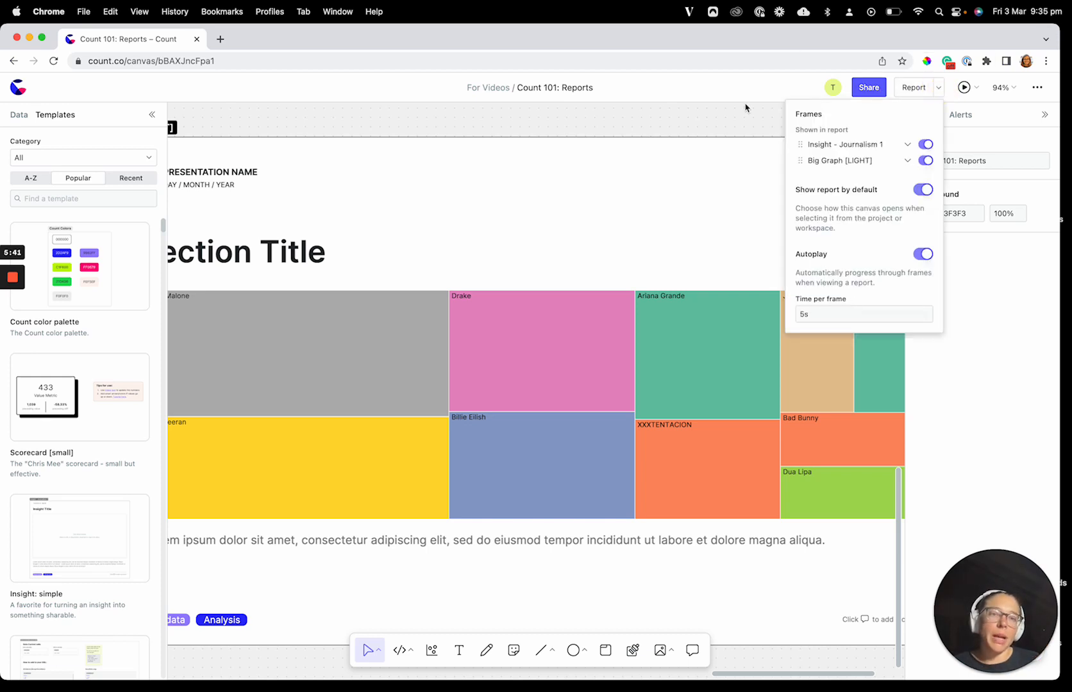
click(923, 253)
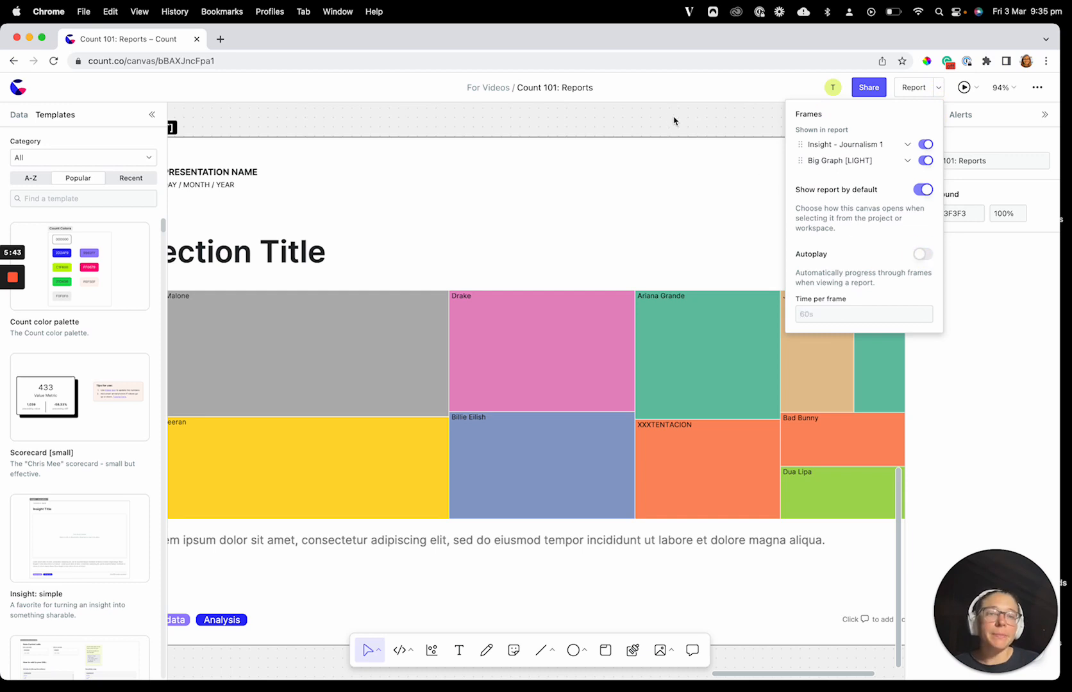
Step: Go back to the "Frames, reports and templates" introduction card on the canvas to review its topics
scroll(673, 117, down, 5)
mouse_move(569, 230)
scroll(569, 231, up, 5)
scroll(569, 230, left, 15)
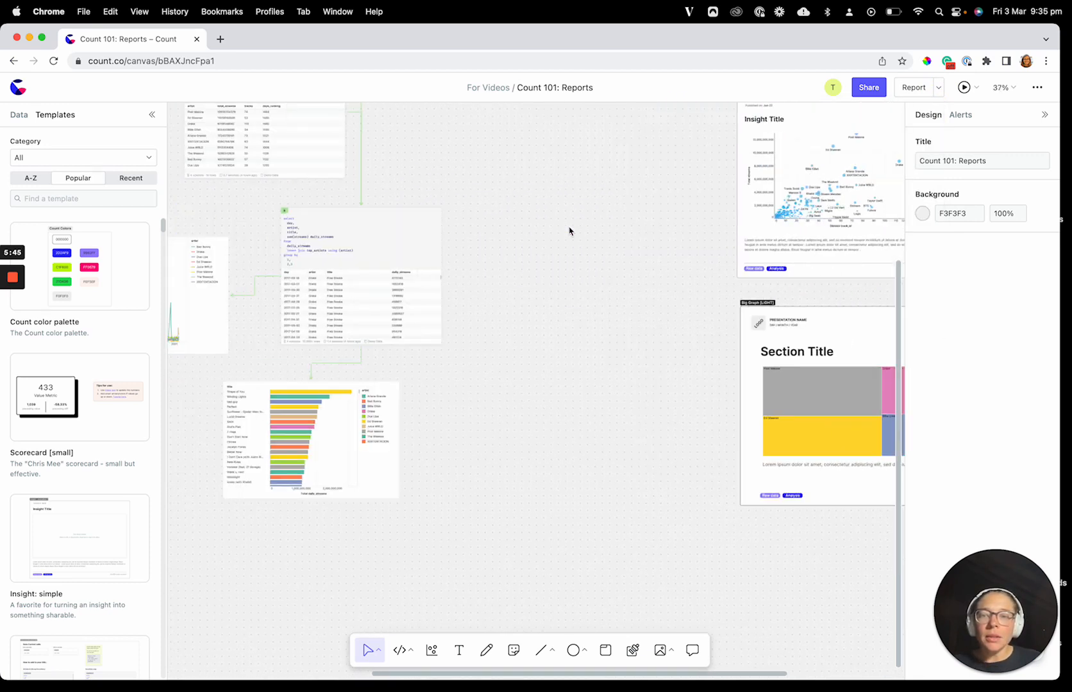
scroll(570, 231, up, 4)
scroll(570, 230, left, 4)
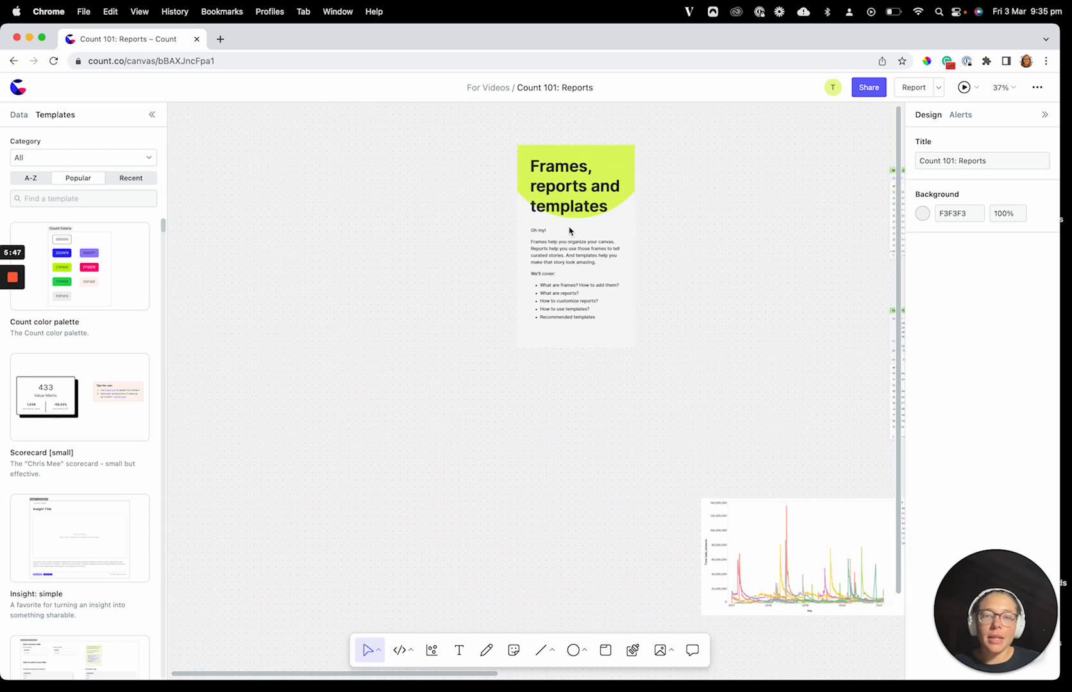
Step: Filter the template library to the Recommended category
scroll(628, 360, right, 6)
scroll(628, 359, right, 10)
scroll(628, 360, down, 2)
scroll(628, 360, left, 12)
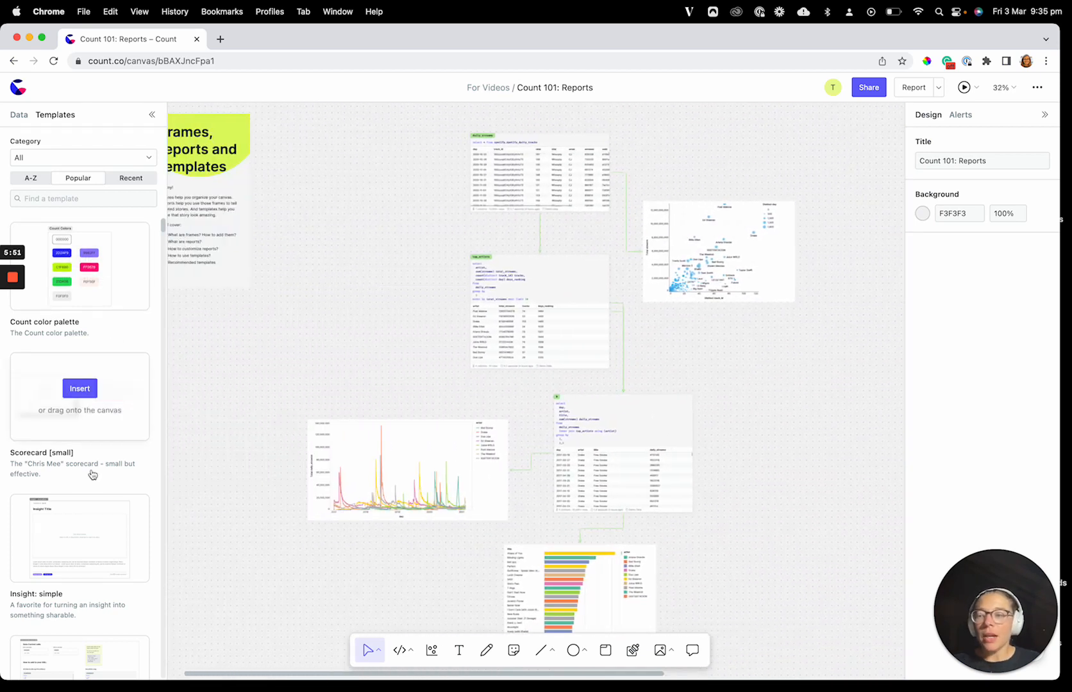
mouse_move(74, 286)
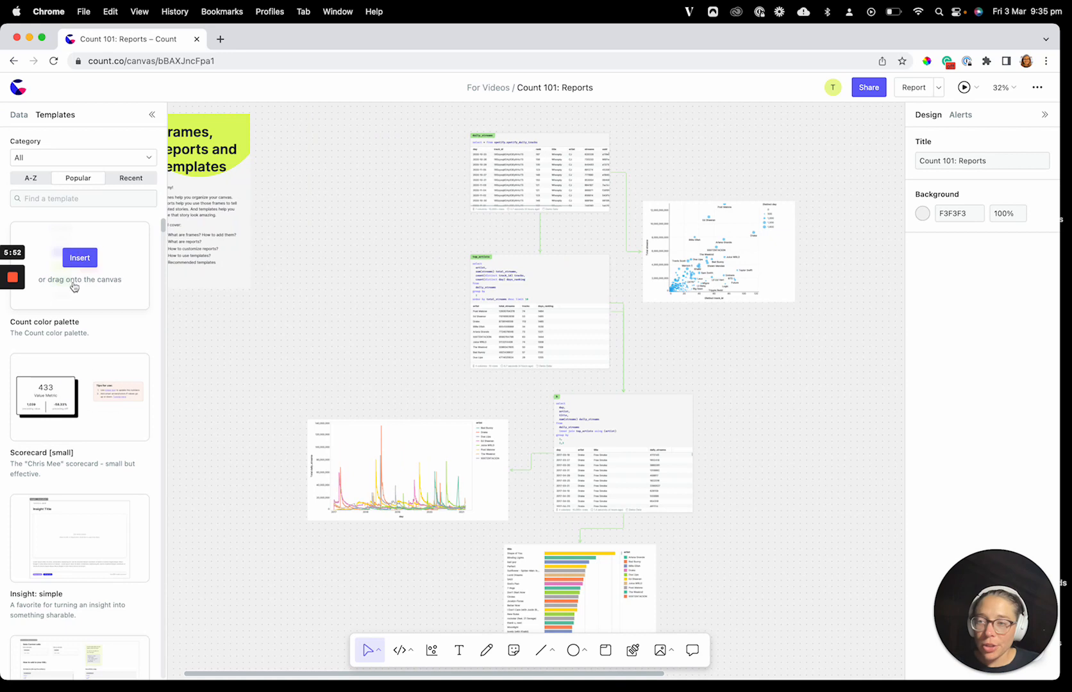
click(108, 165)
click(89, 194)
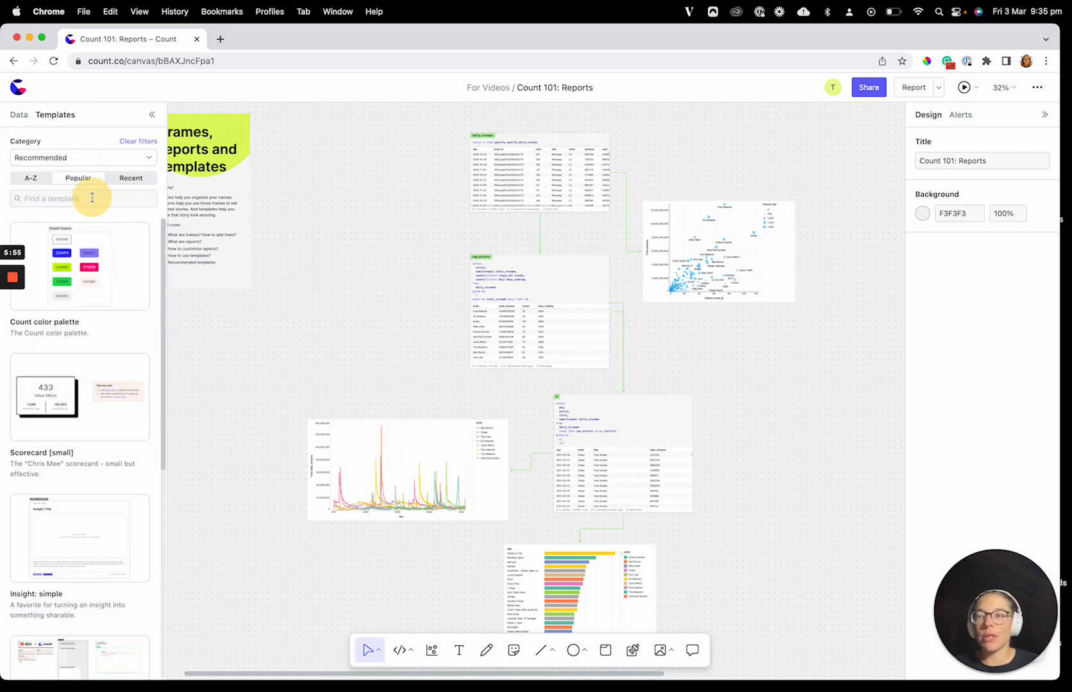
Step: Browse the recommended templates from the Count color palette through to Keyboard shortcuts
mouse_move(91, 372)
scroll(48, 516, down, 3)
mouse_move(48, 518)
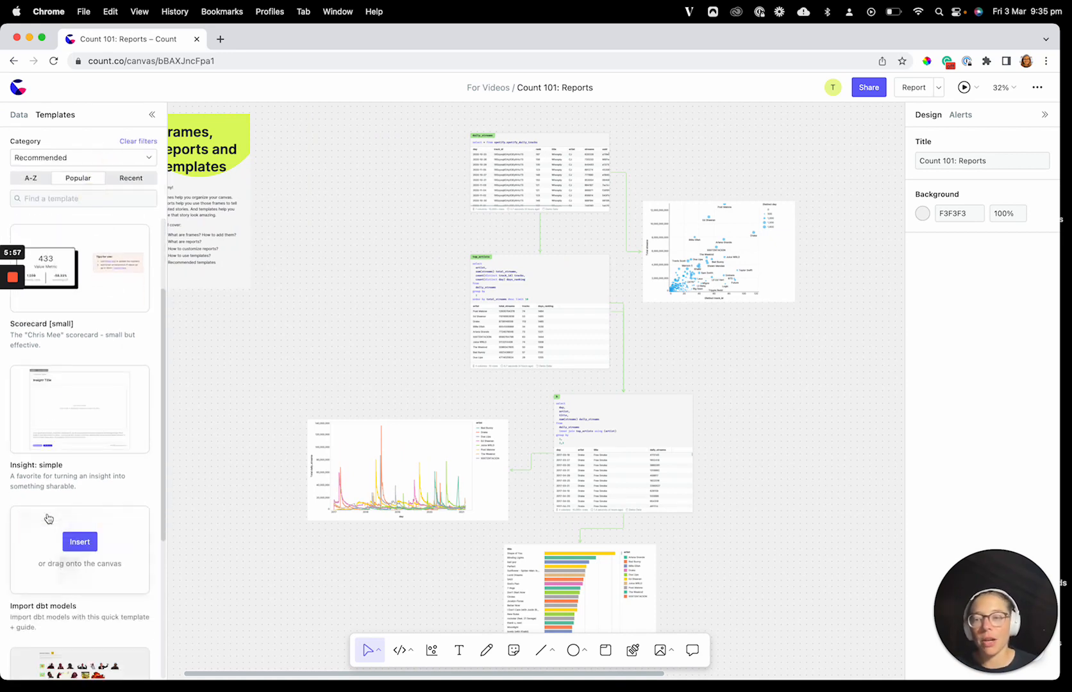
scroll(48, 518, down, 4)
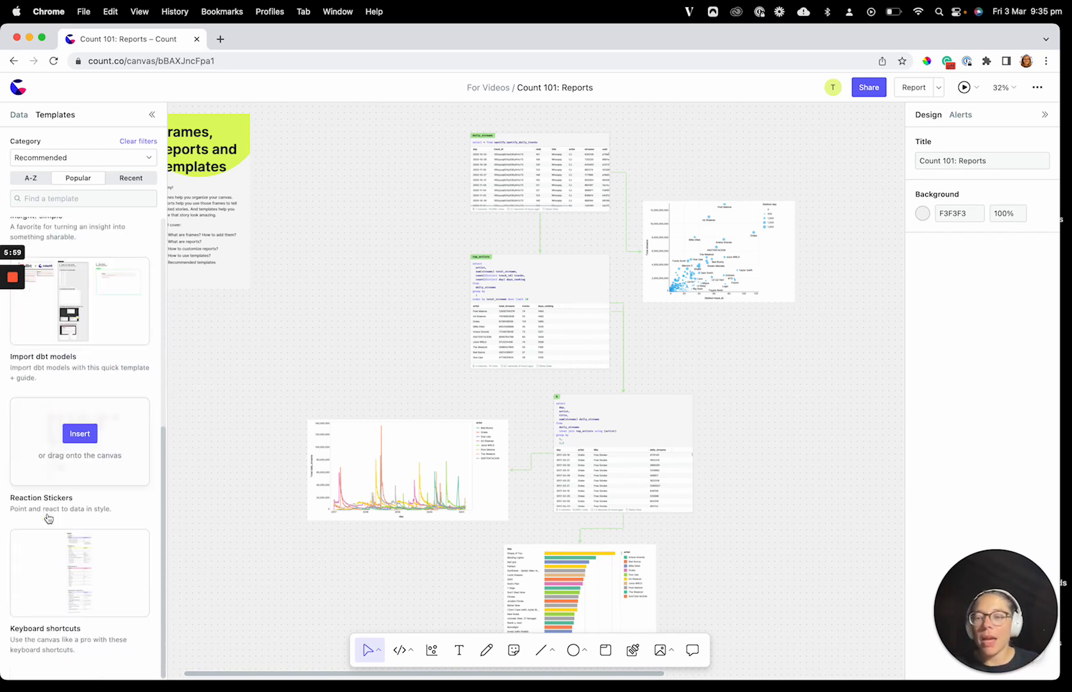
scroll(64, 554, up, 3)
scroll(71, 557, up, 4)
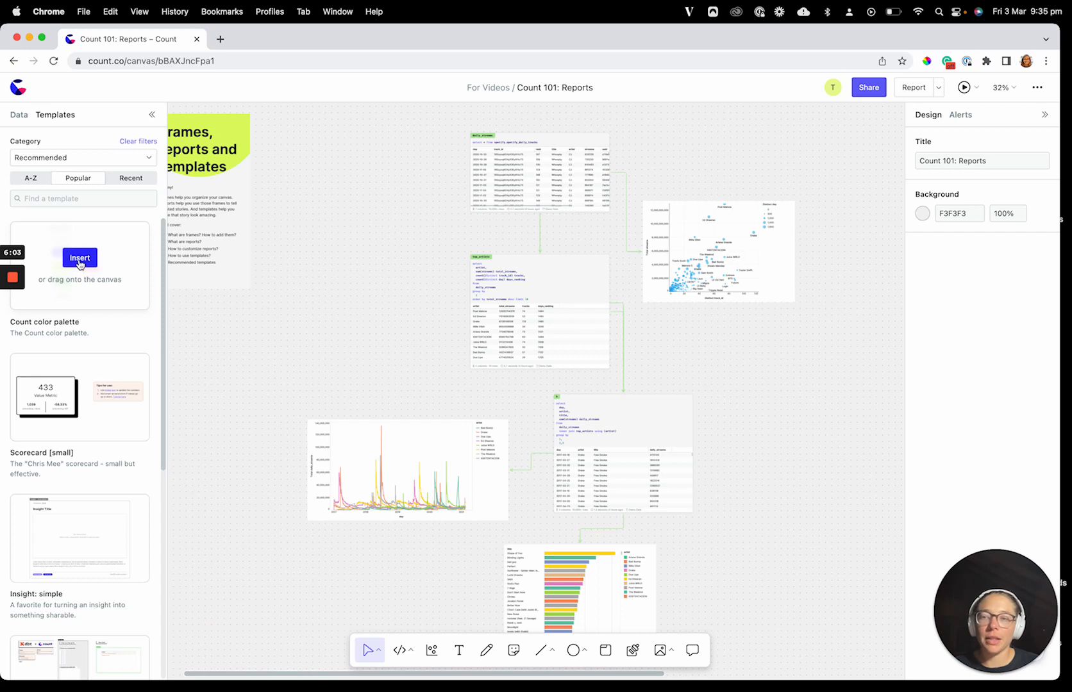
click(79, 263)
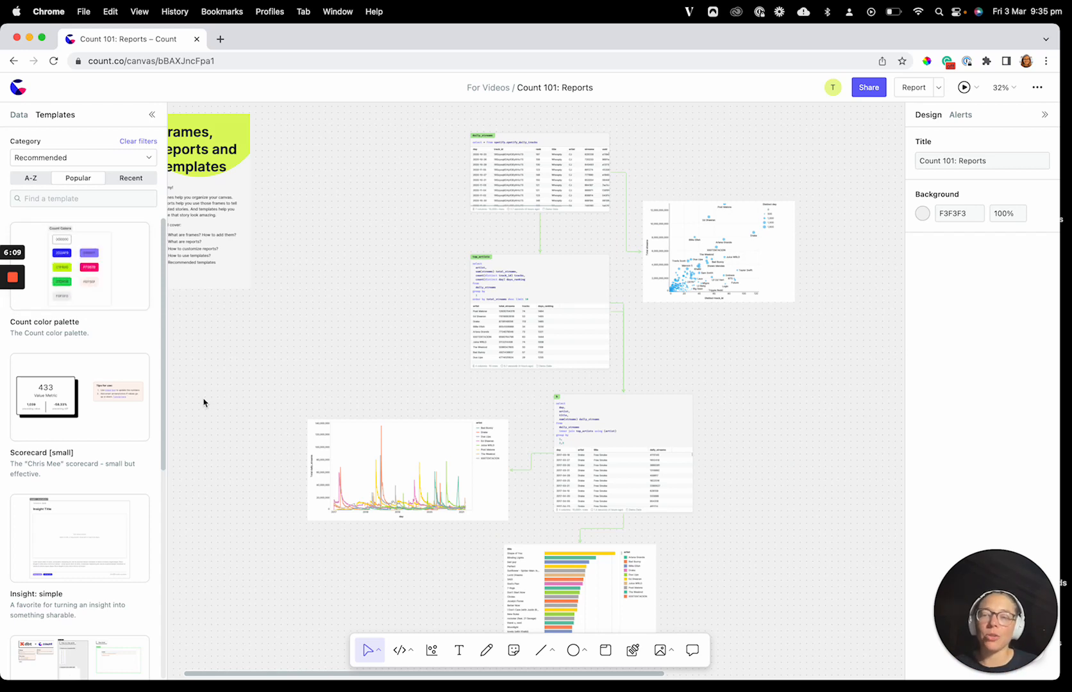
Step: Review the canvas as a whole, with its query cells and charts alongside the scorecard and template-based report frames
scroll(244, 347, right, 3)
scroll(245, 347, up, 2)
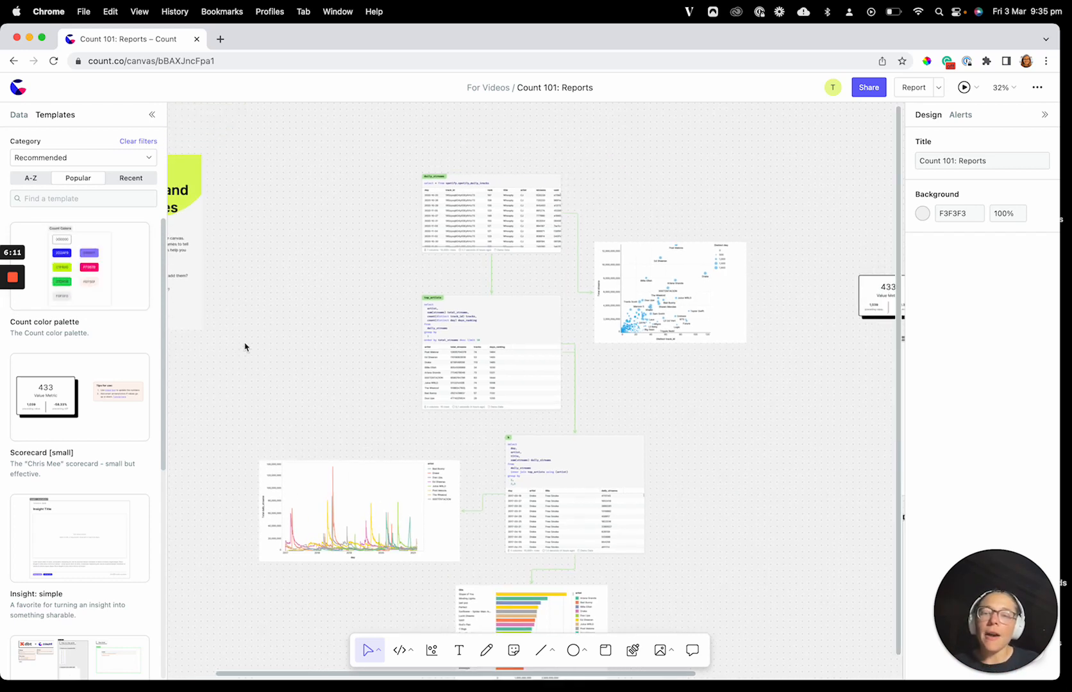
scroll(244, 347, down, 5)
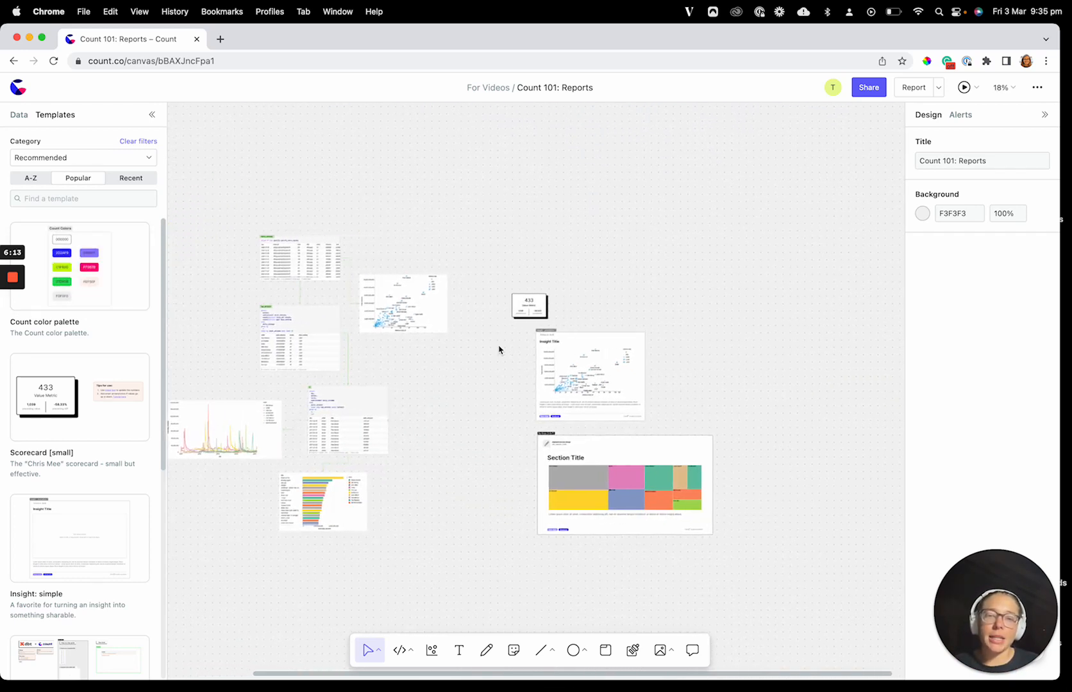
scroll(442, 419, left, 3)
scroll(442, 418, down, 1)
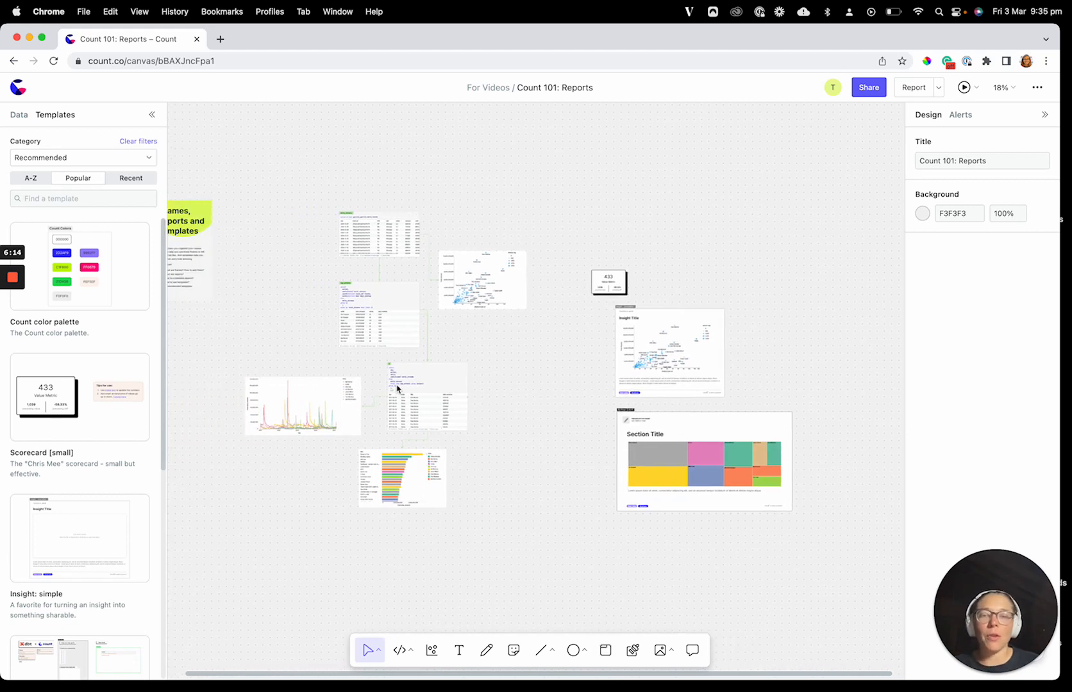